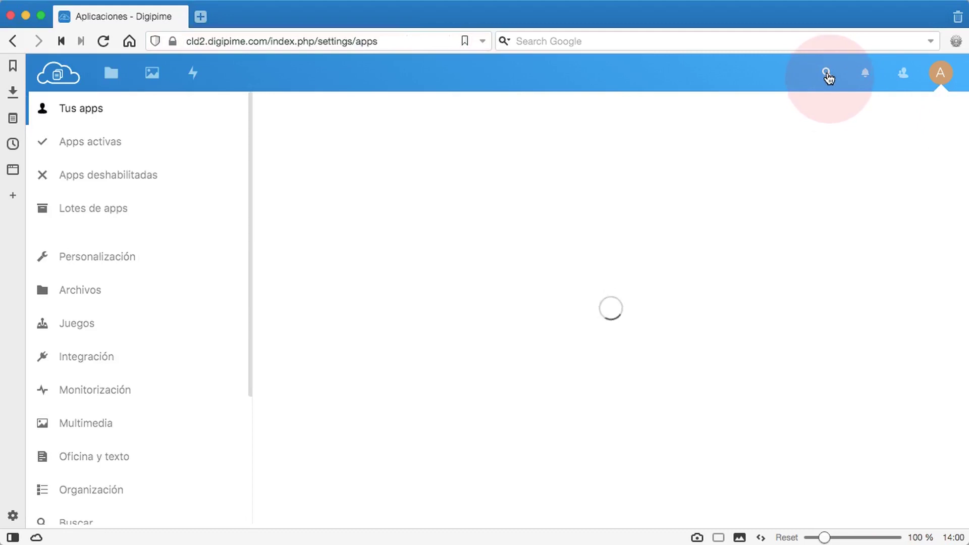
Search the apps for 'deck' and download and enable Deck 0.8.2
left_click(828, 77)
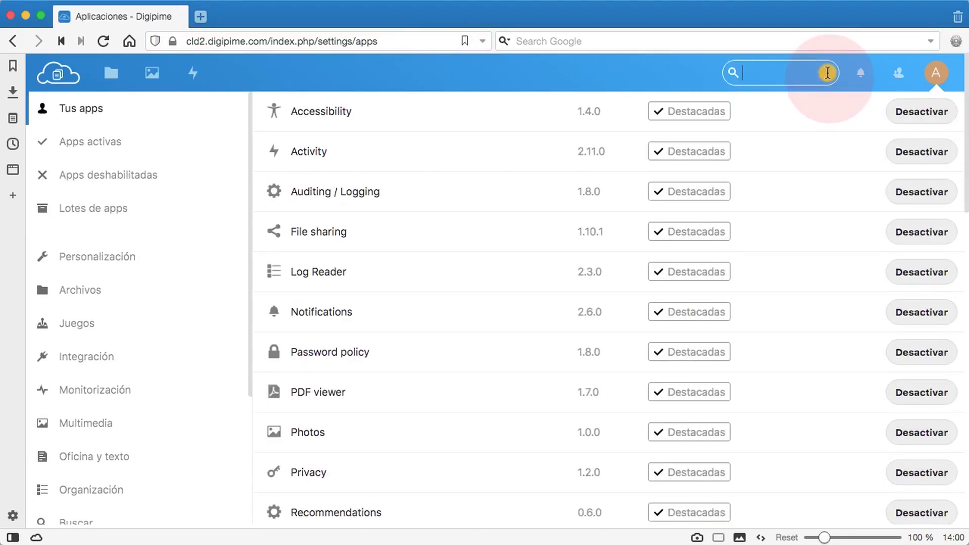
type("deck")
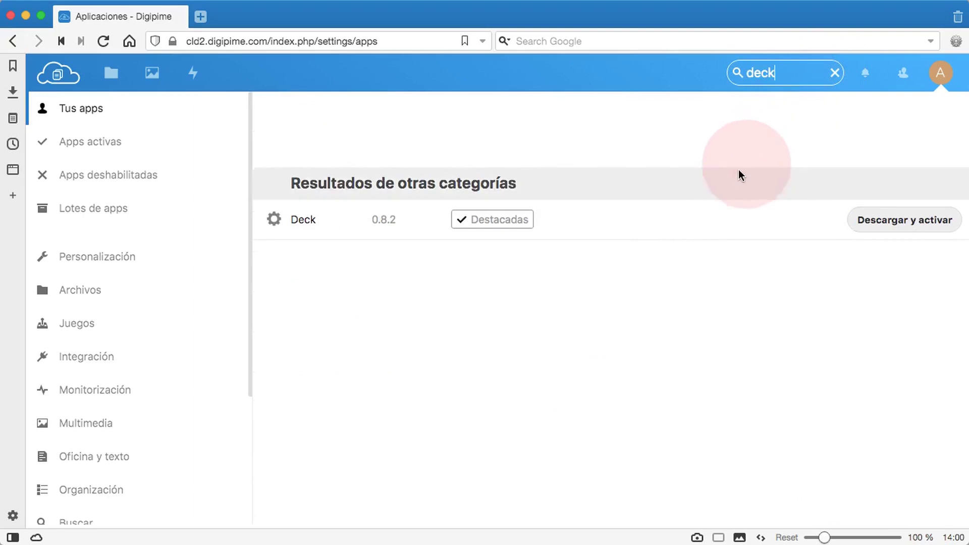
left_click(880, 223)
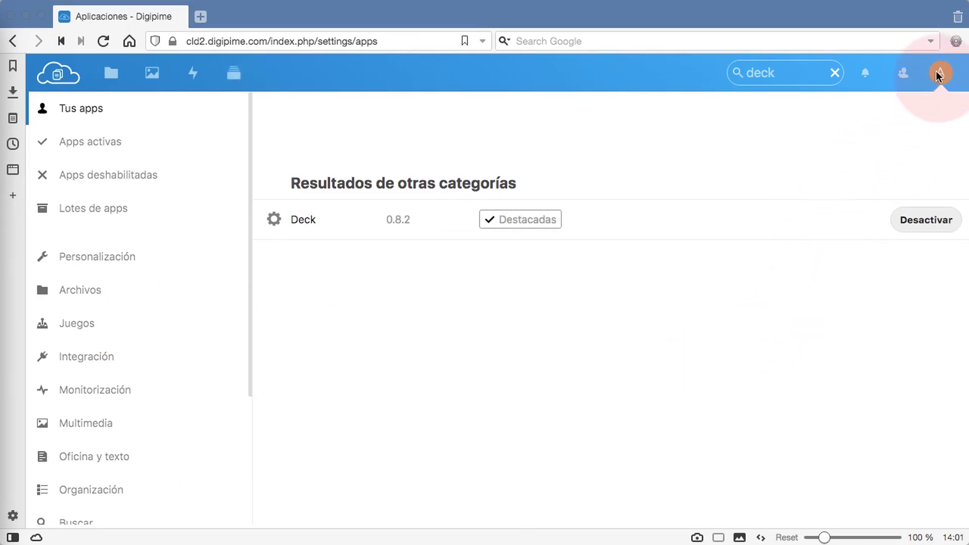
Log out of the admin account and enter the other user's username on the login page
left_click(936, 72)
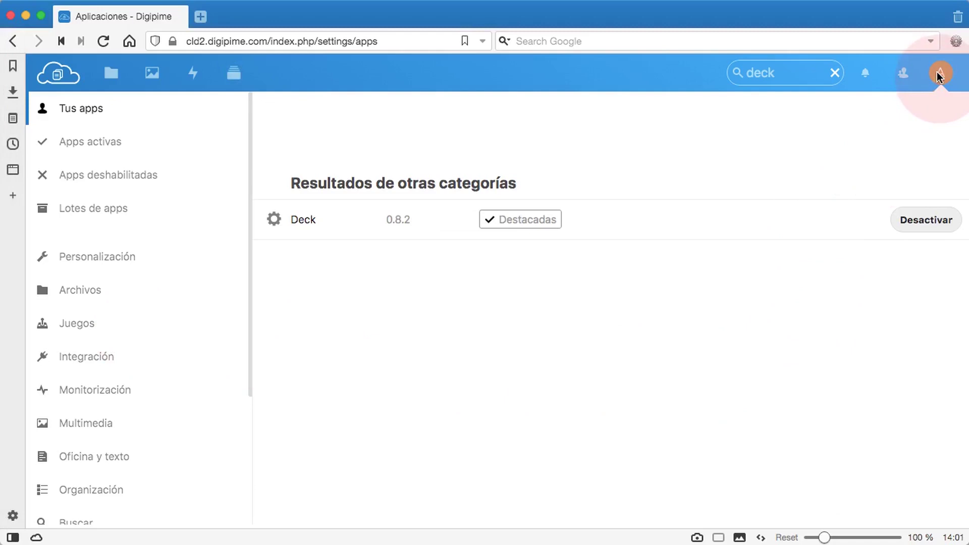
left_click(939, 76)
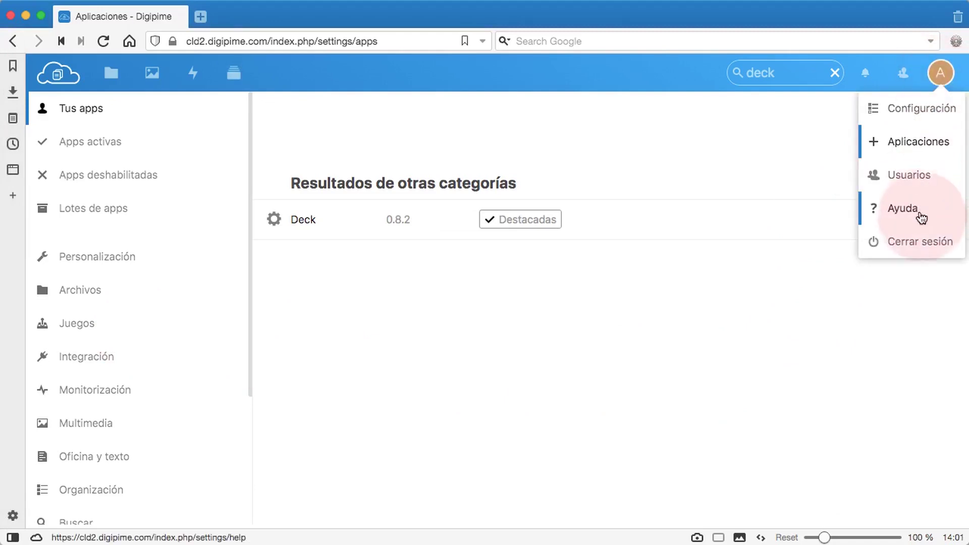
left_click(915, 242)
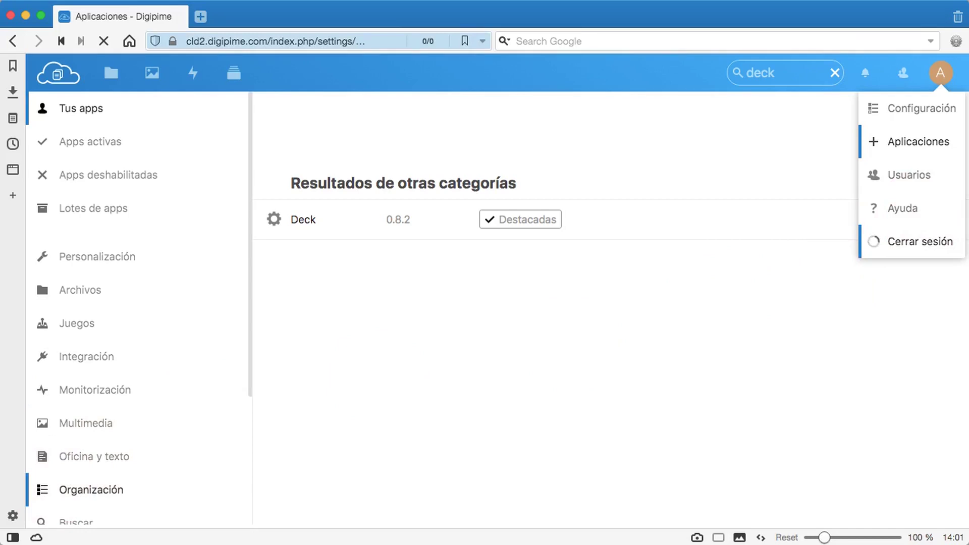
left_click(756, 341)
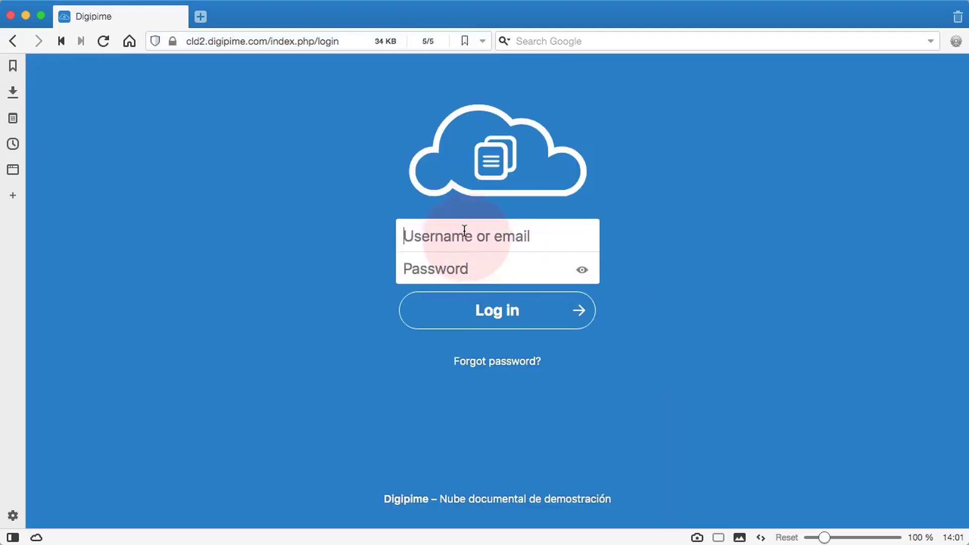
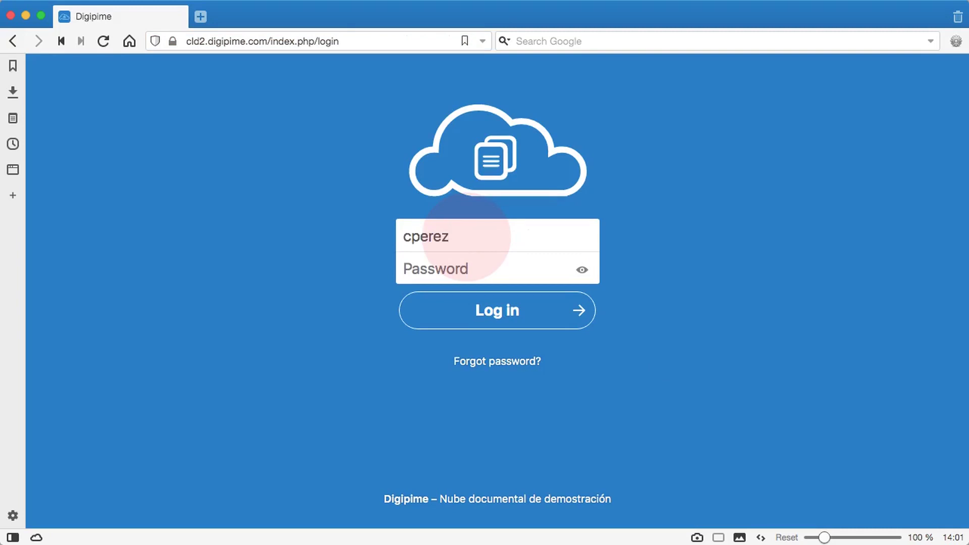
Enter the account password, sign in as the other user, and open Deck
key("Tab")
key("super+v")
left_click(476, 310)
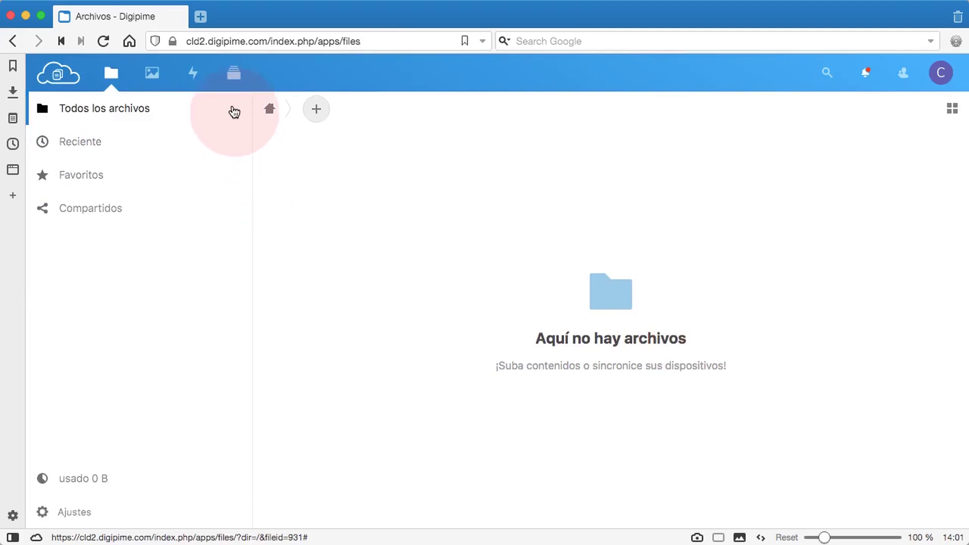
left_click(232, 78)
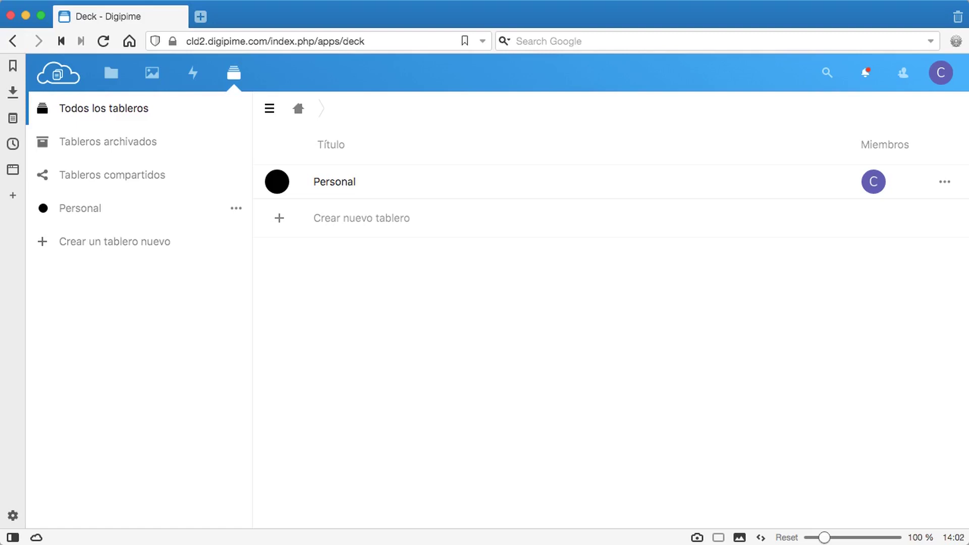
Show Deck's board list, which holds only the Personal board
left_click(133, 311)
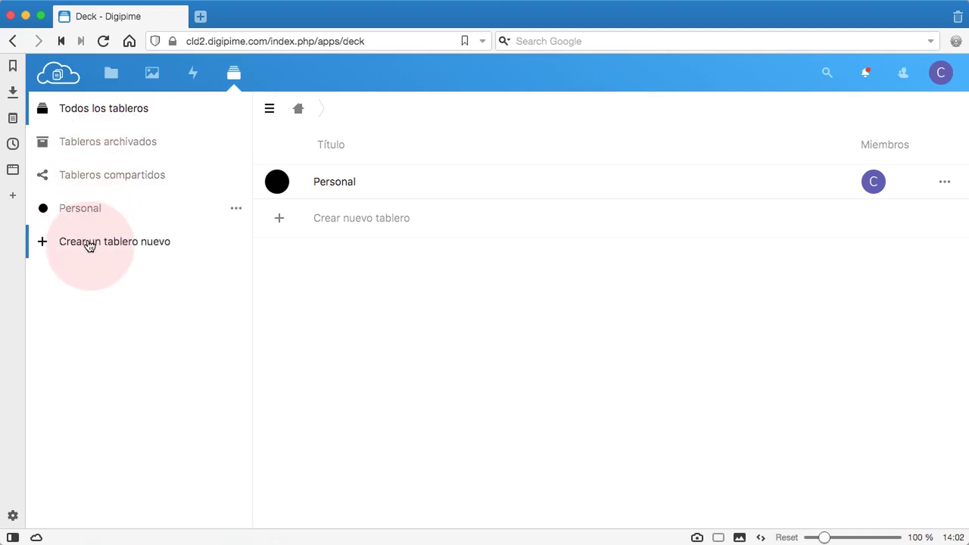
left_click(90, 246)
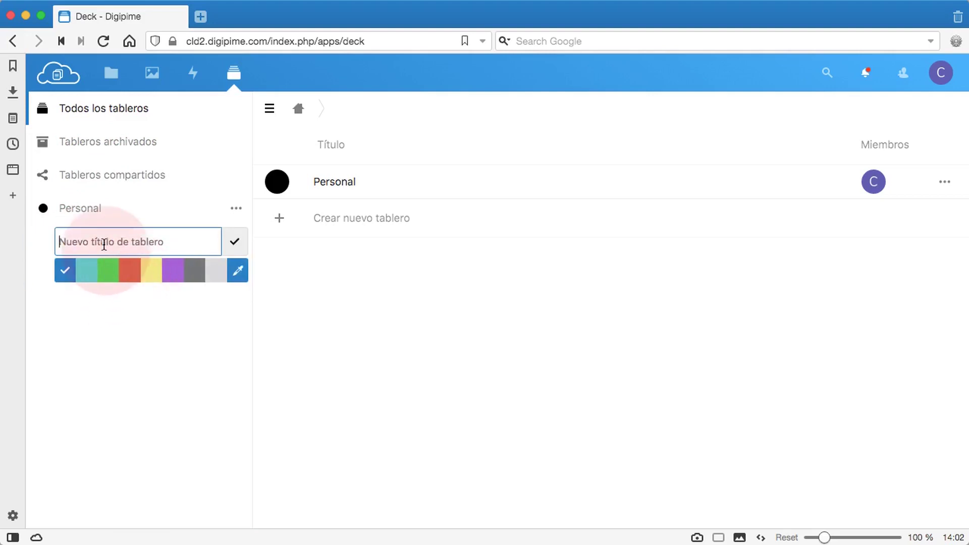
Create a green board titled 'Plan de marketing trimestral' and open it
type("Pa")
type("lan de")
type(" marketing ")
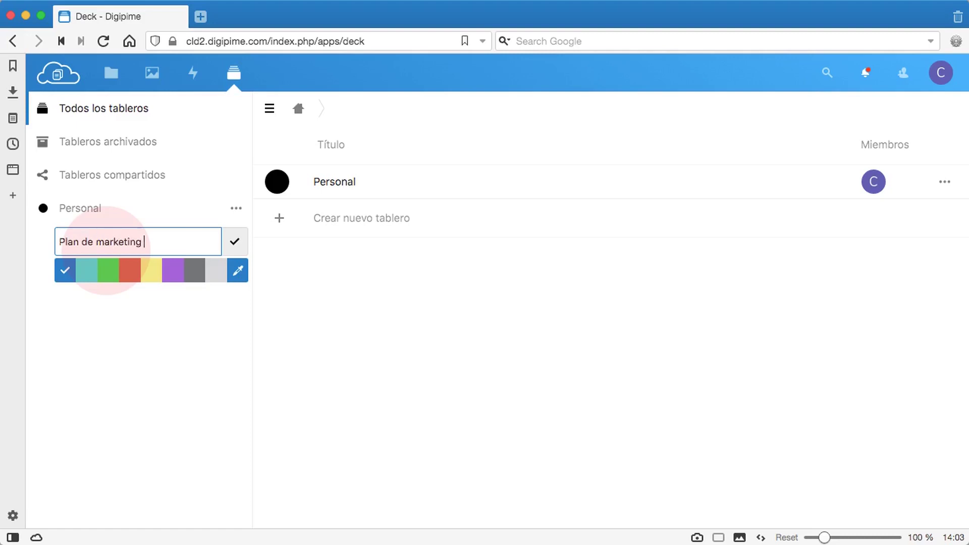
type("trimestral")
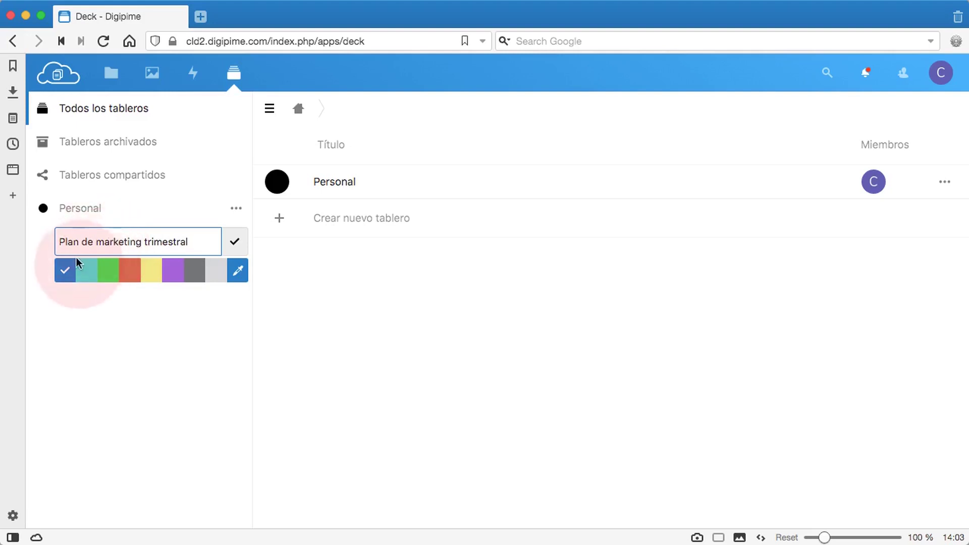
left_click(109, 271)
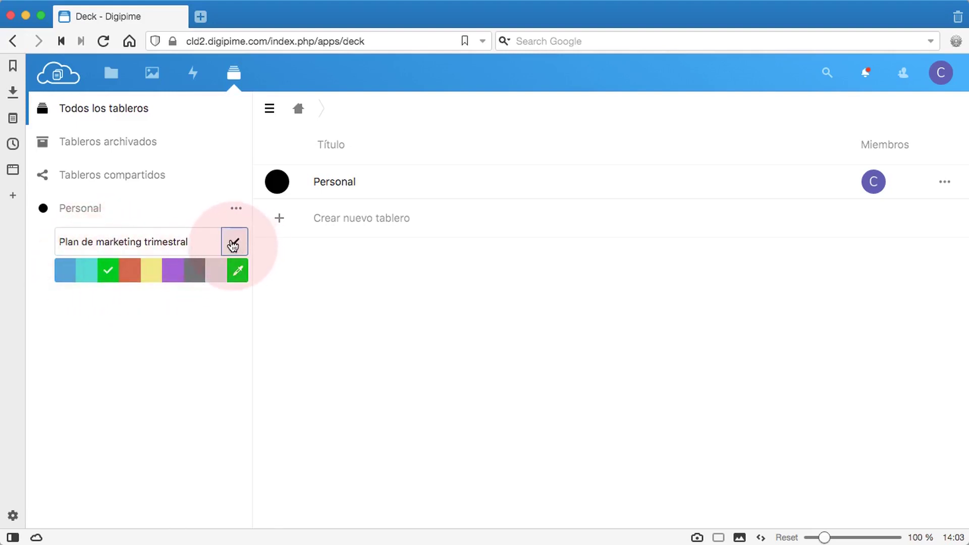
left_click(233, 245)
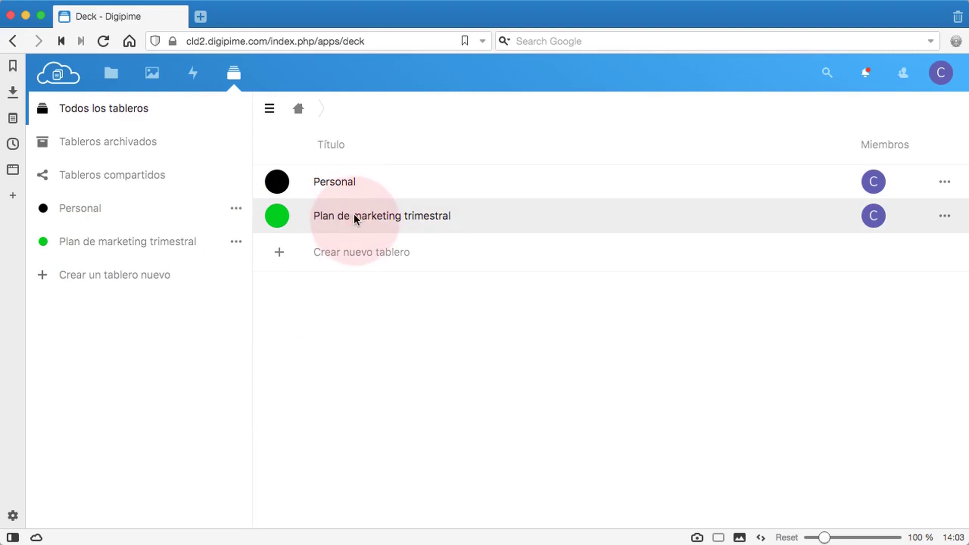
left_click(354, 217)
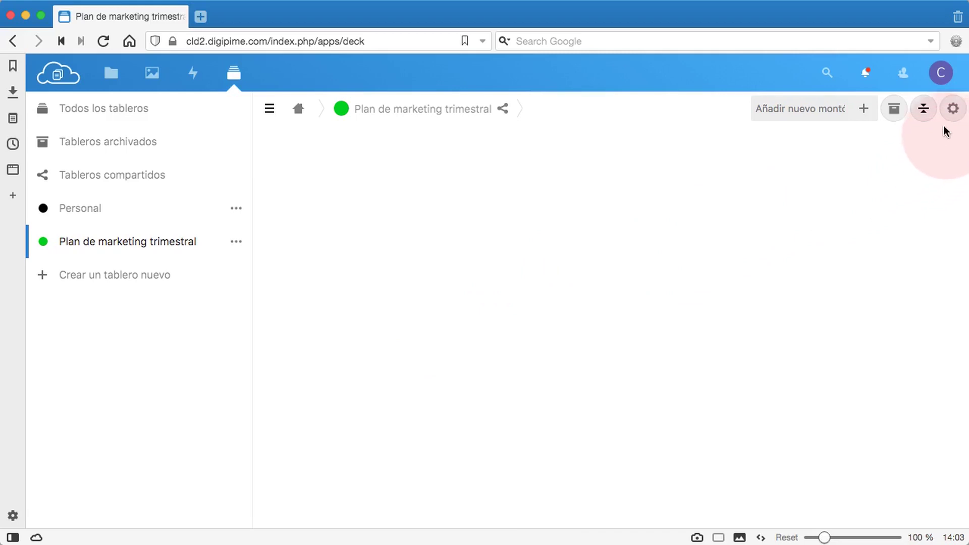
Share the board with two users from the board details panel
left_click(952, 110)
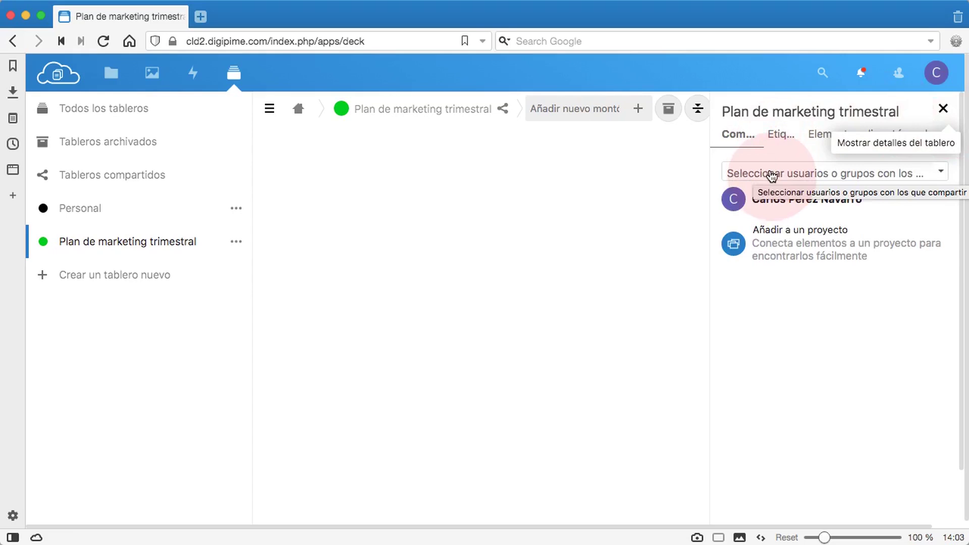
left_click(771, 174)
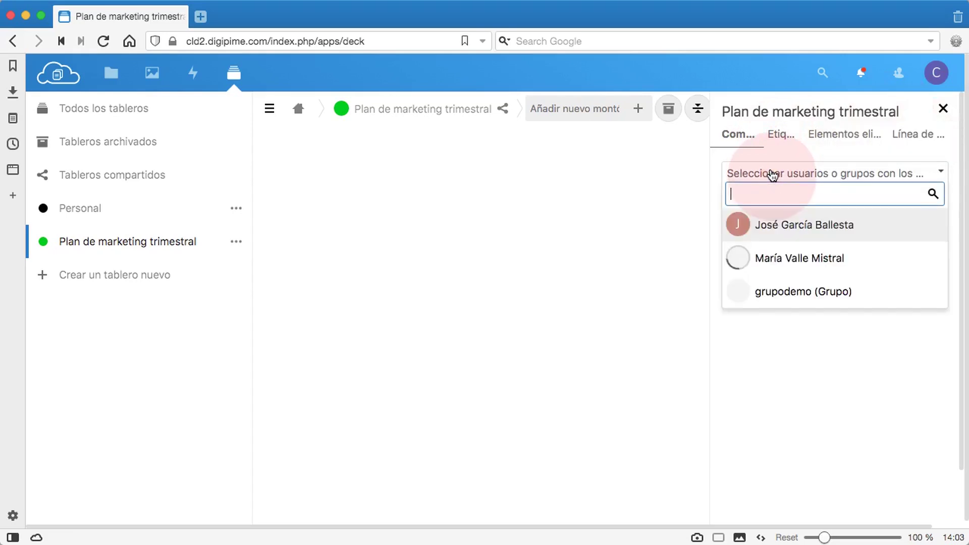
left_click(845, 227)
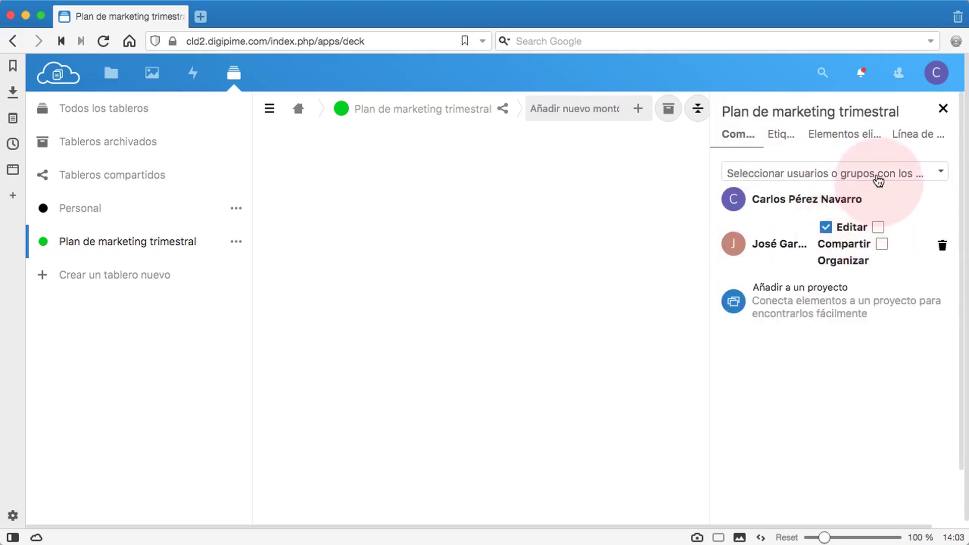
left_click(840, 175)
left_click(814, 254)
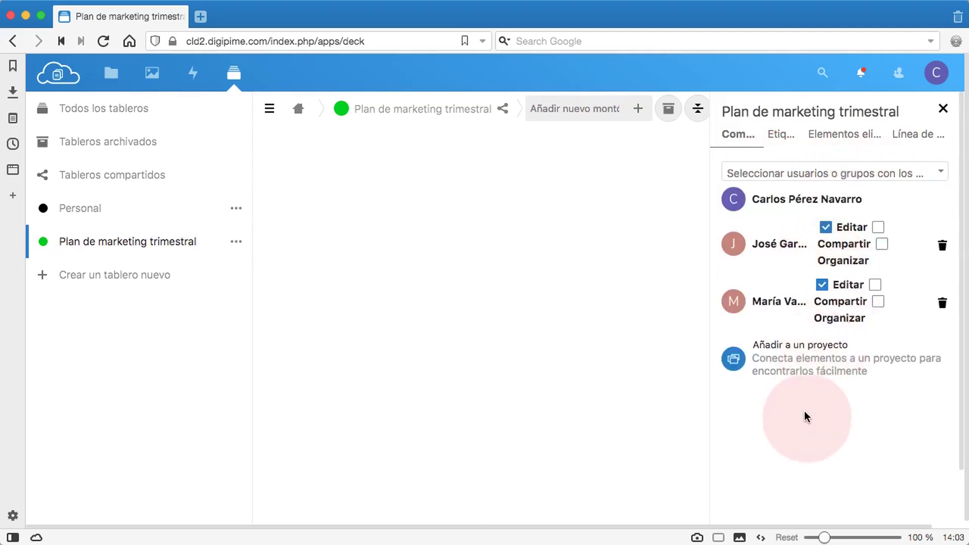
Give both shared users the Compartir permission and close the details panel
left_click(826, 228)
left_click(876, 228)
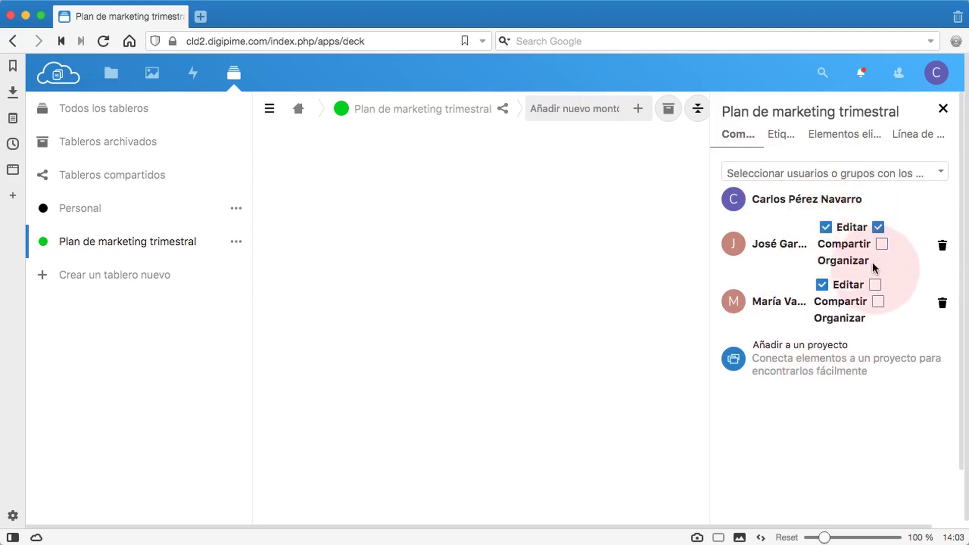
left_click(875, 285)
left_click(874, 286)
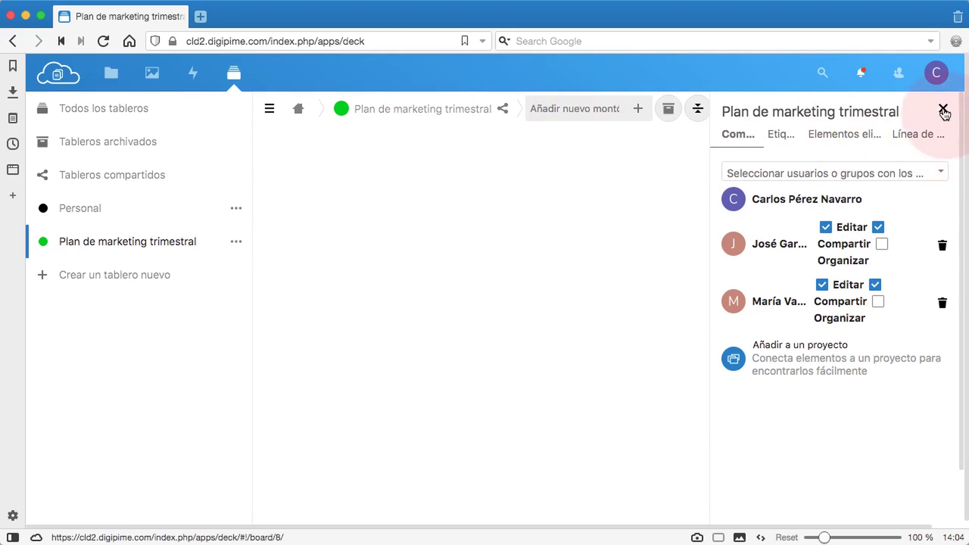
left_click(942, 109)
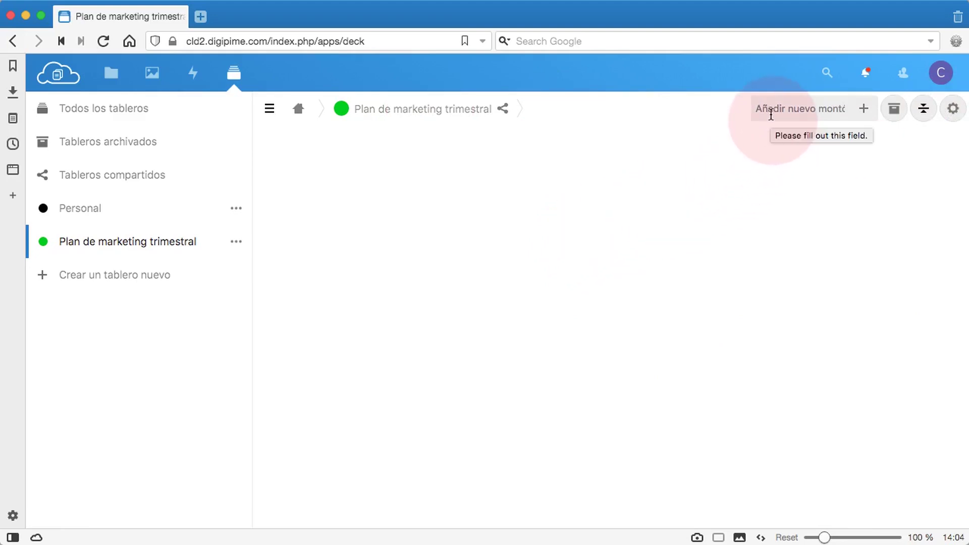
Add the PENDIENTE, EN PROCESO and FINALIZADO stacks and collapse the navigation sidebar
left_click(770, 114)
type("PENDIENTE")
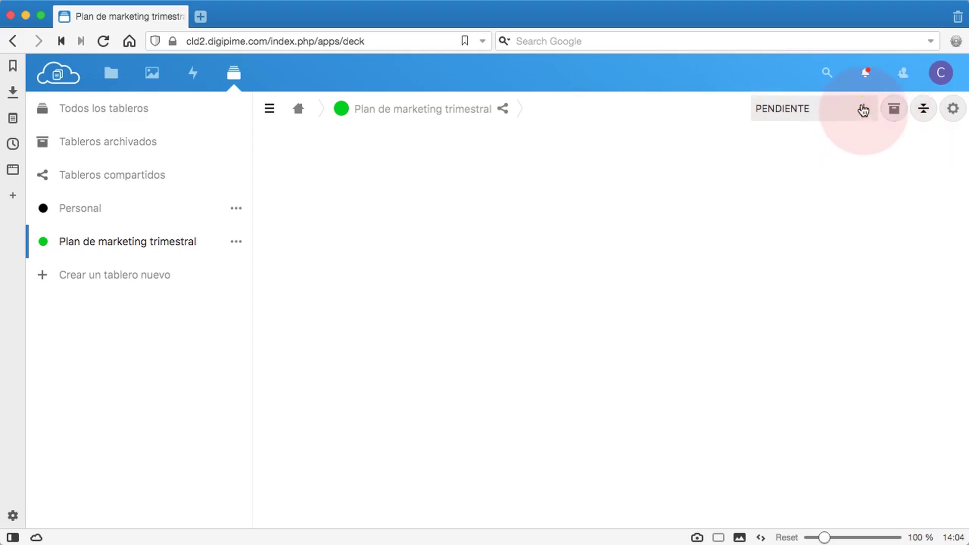
left_click(863, 109)
left_click(799, 109)
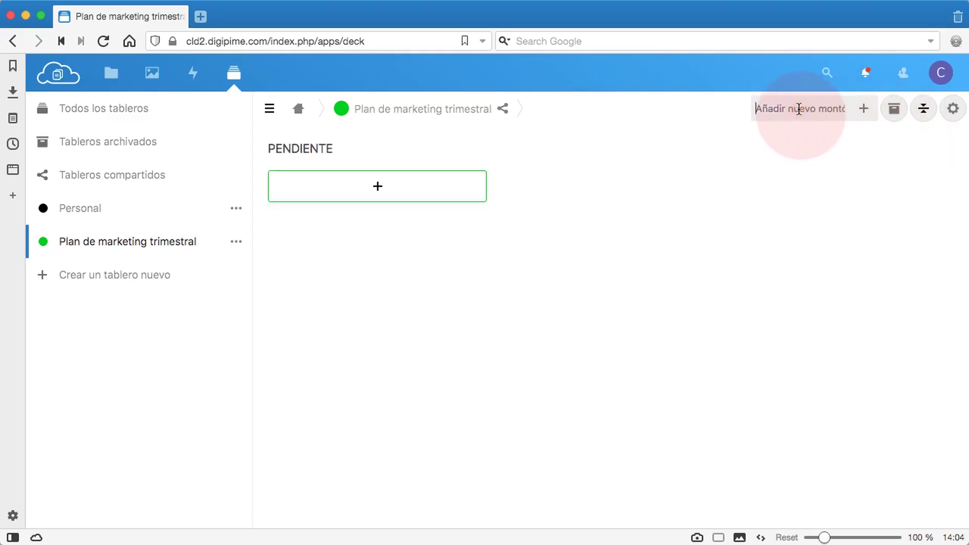
type("E")
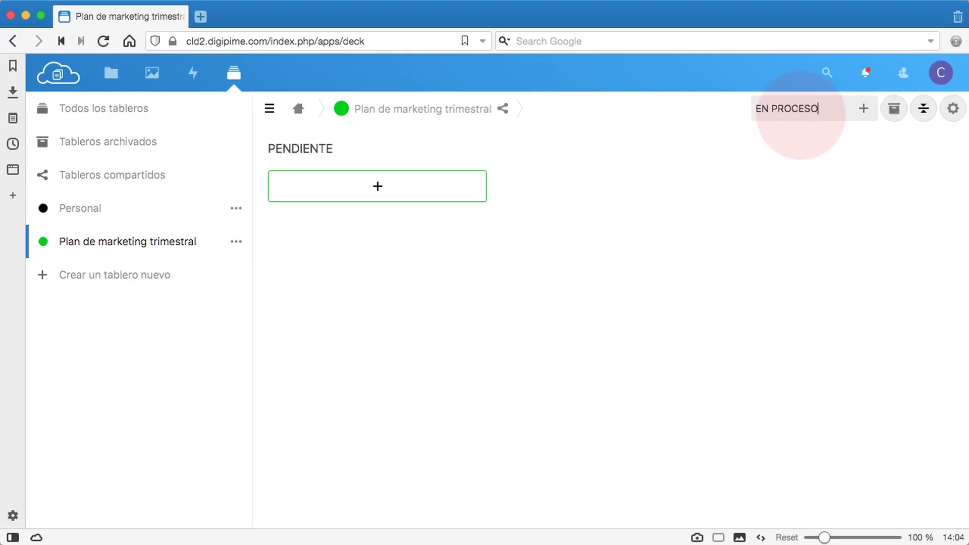
type("N PROCESO")
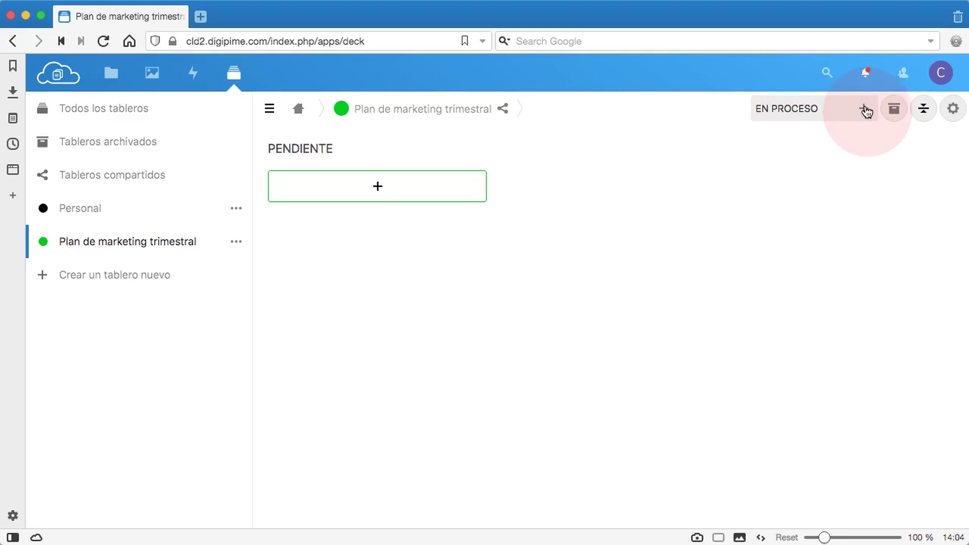
left_click(864, 109)
left_click(773, 107)
type("FINALIZADO")
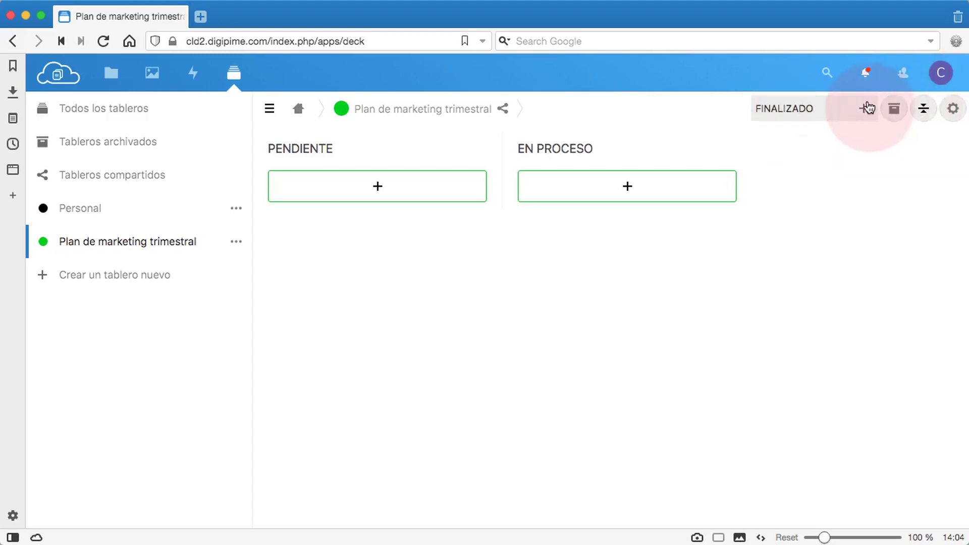
left_click(862, 109)
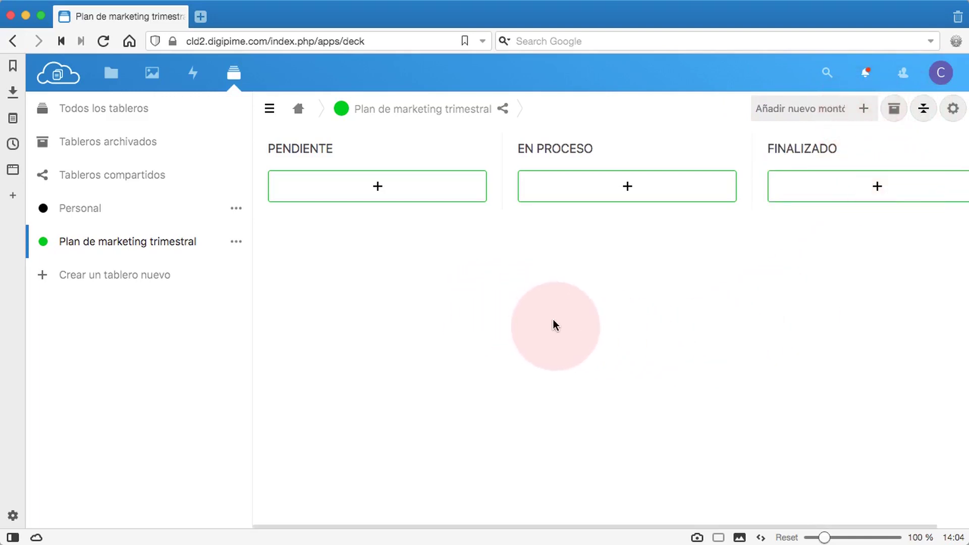
left_click(268, 110)
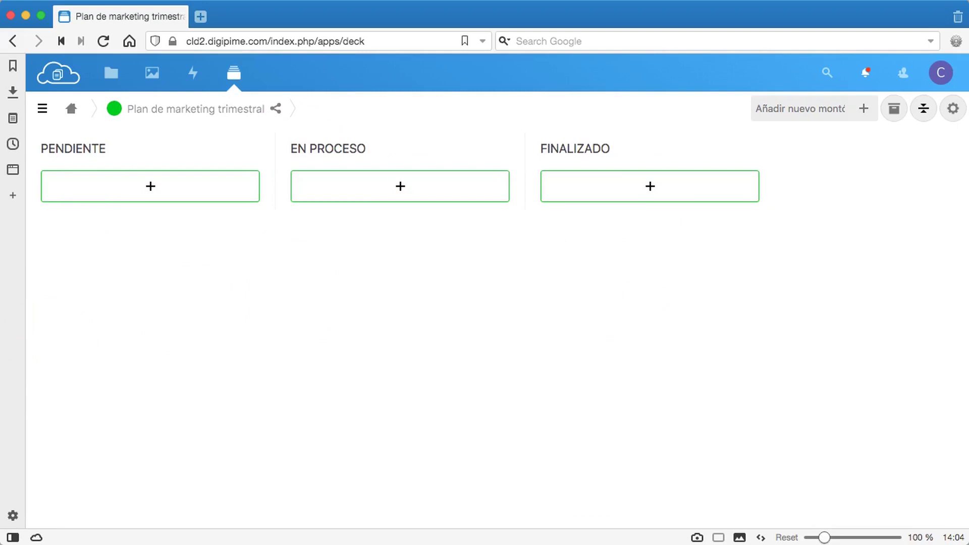
Add cards 'Selección de fotografías' and 'Textos para anuncios (copy freelance)' to PENDIENTE
left_click(152, 187)
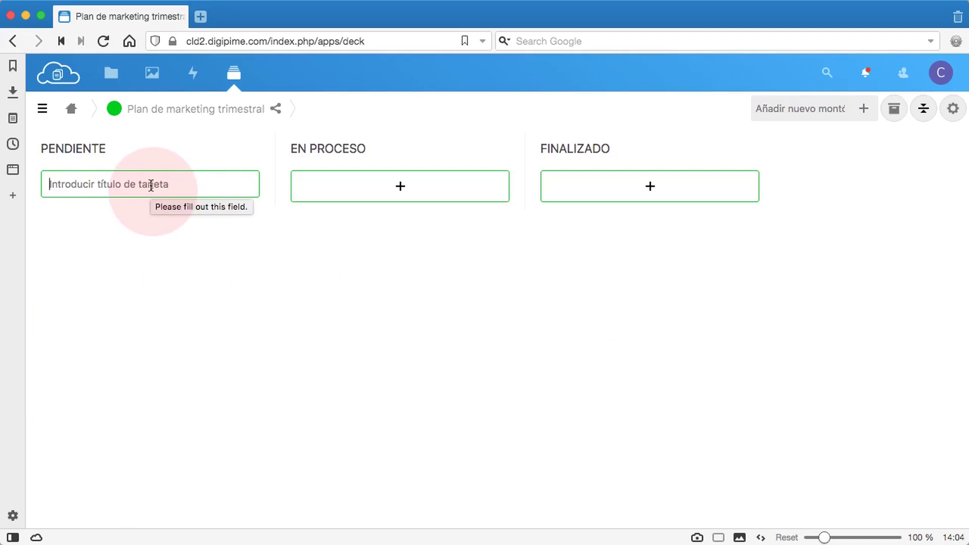
type("S")
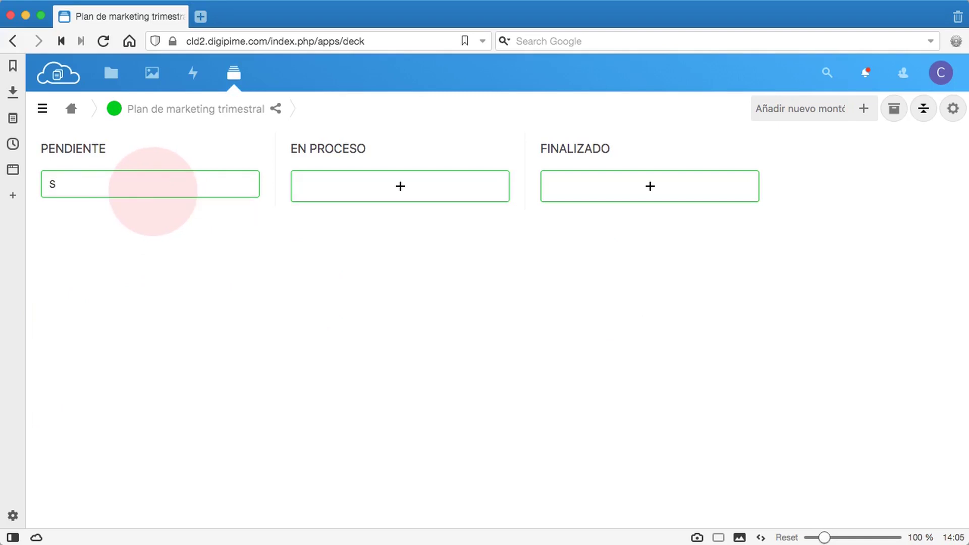
type("elección de fotografías")
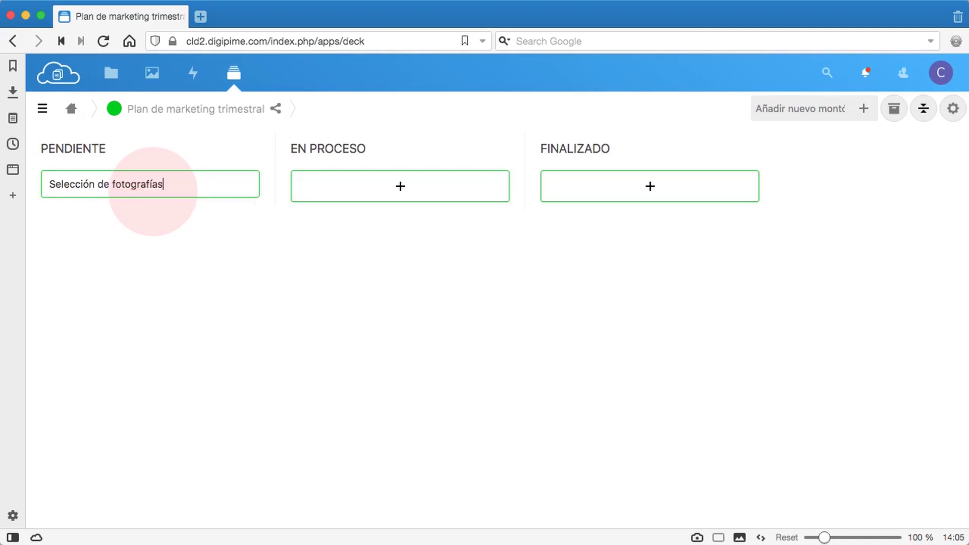
key("Return")
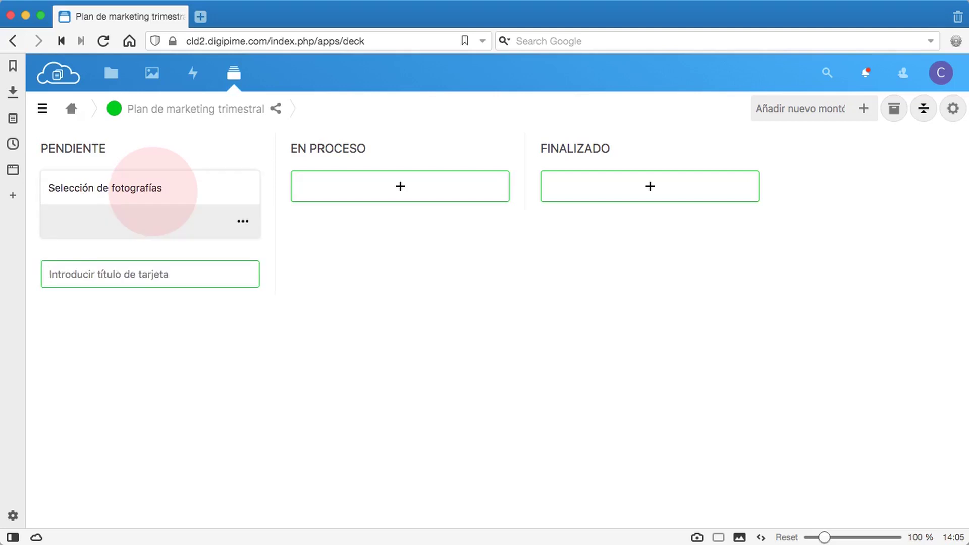
type("Textos pa")
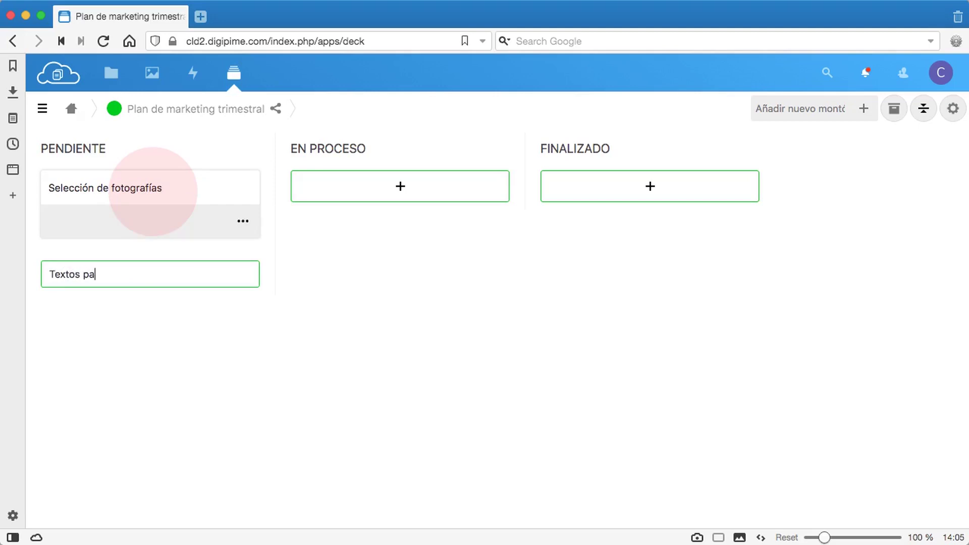
type("ra anuncios (copy freelance")
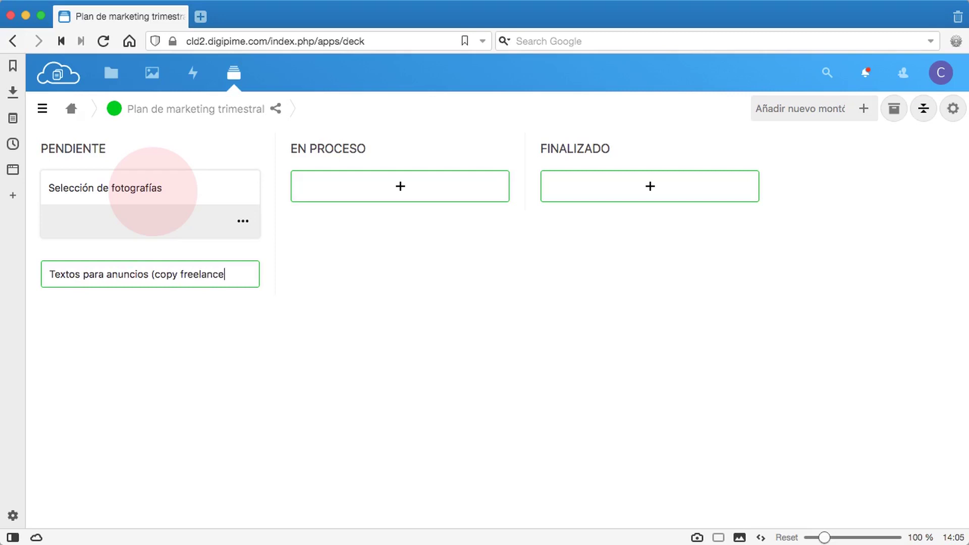
key("Return")
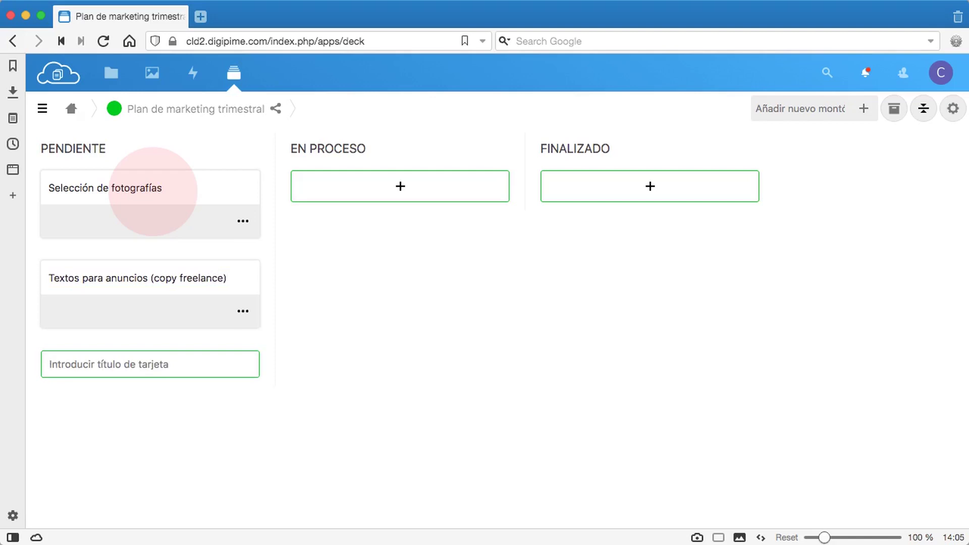
Add cards 'Anuncios de display' and 'Anuncios textad Google Ads' to PENDIENTE
type("Anuncios de dis")
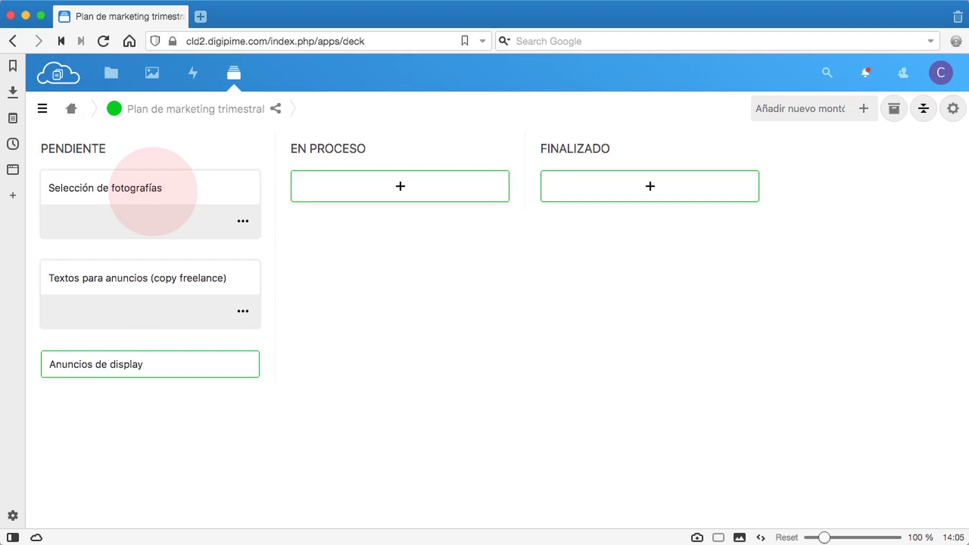
type("play")
key("Return")
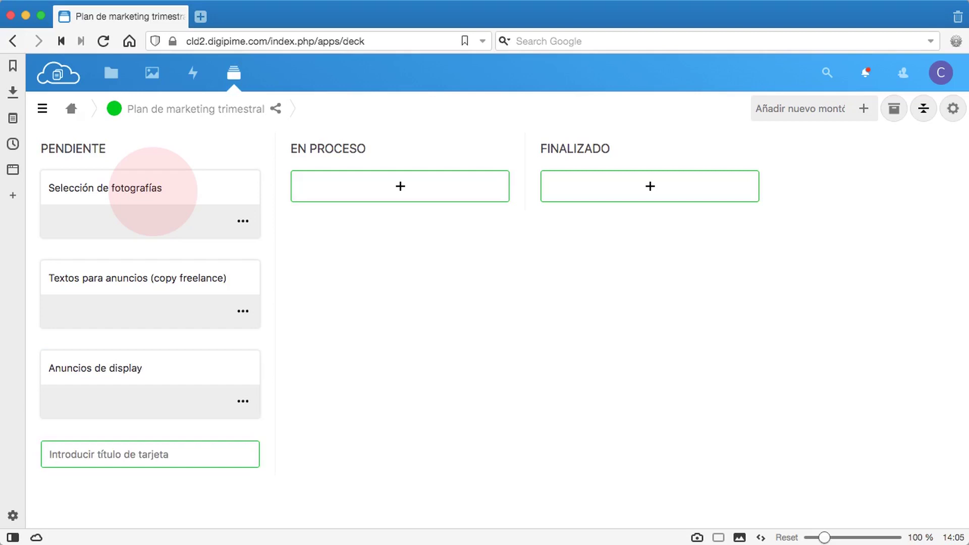
type("Anuncios texta")
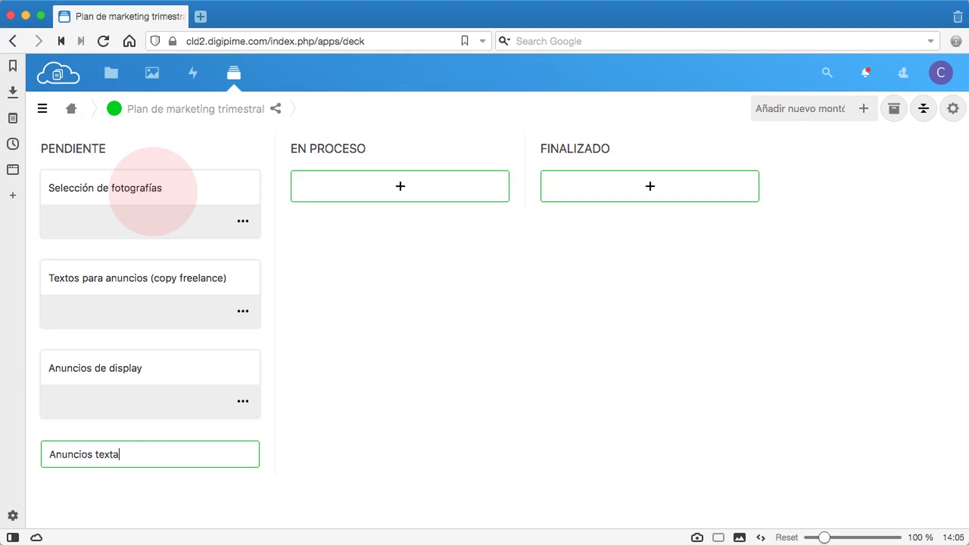
type("d Google Ads")
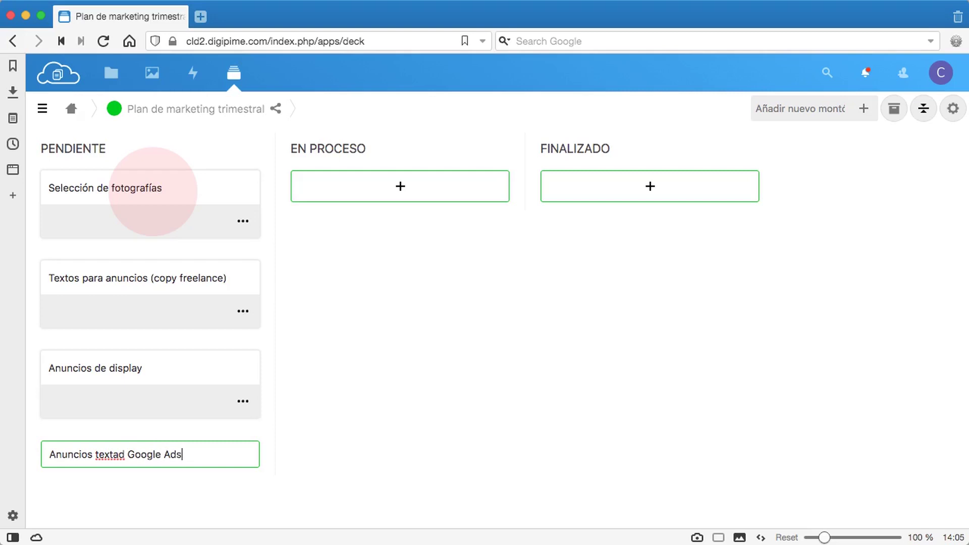
key("Return")
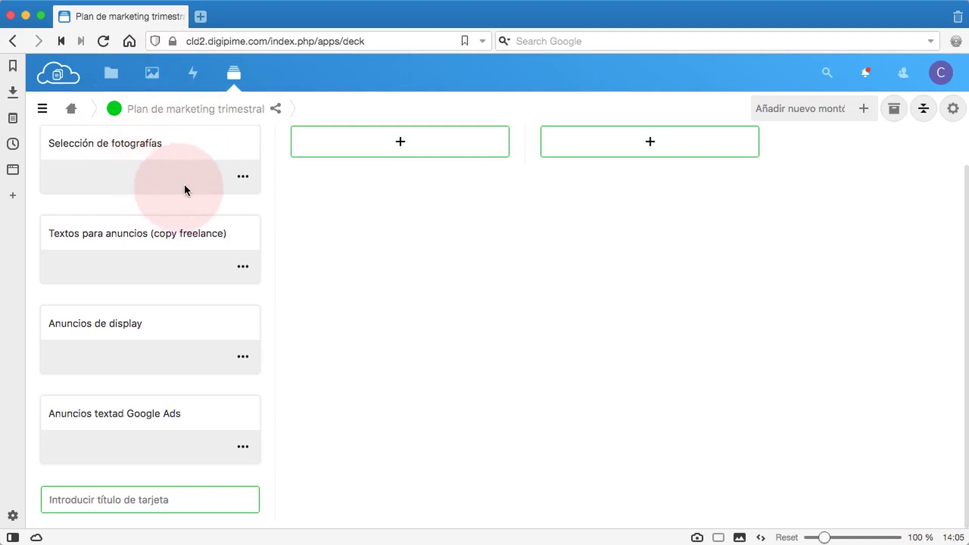
Open the Selección de fotografías card's details sidebar and its label selector
left_click(243, 177)
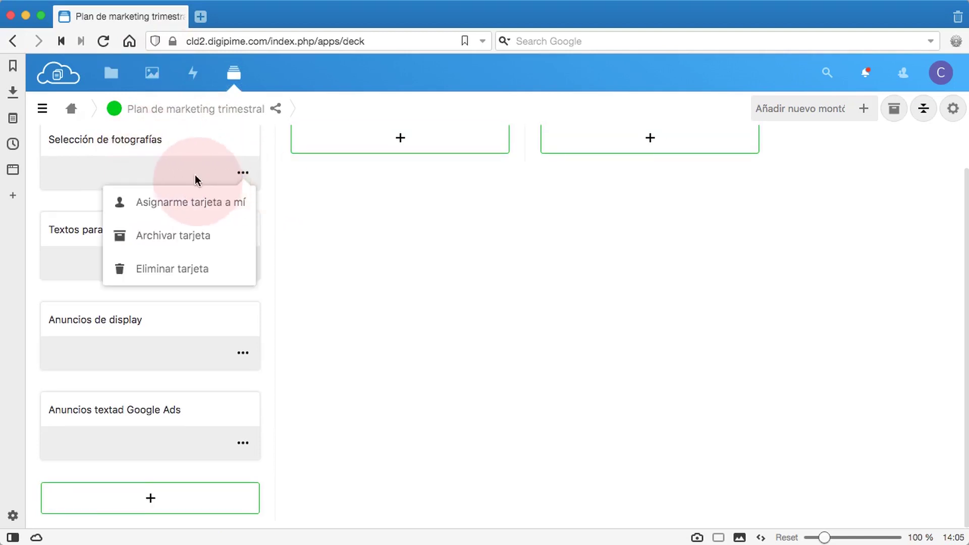
double_click(154, 170)
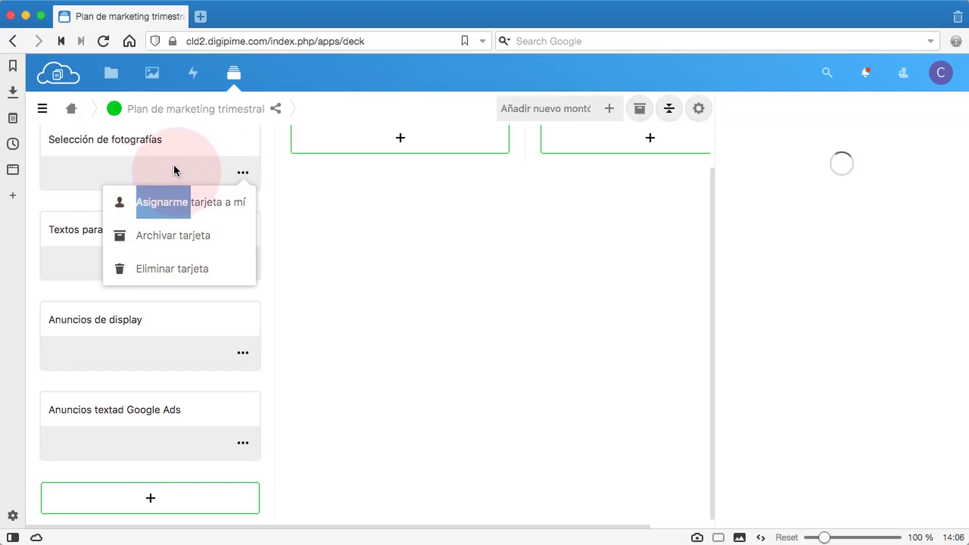
left_click(425, 204)
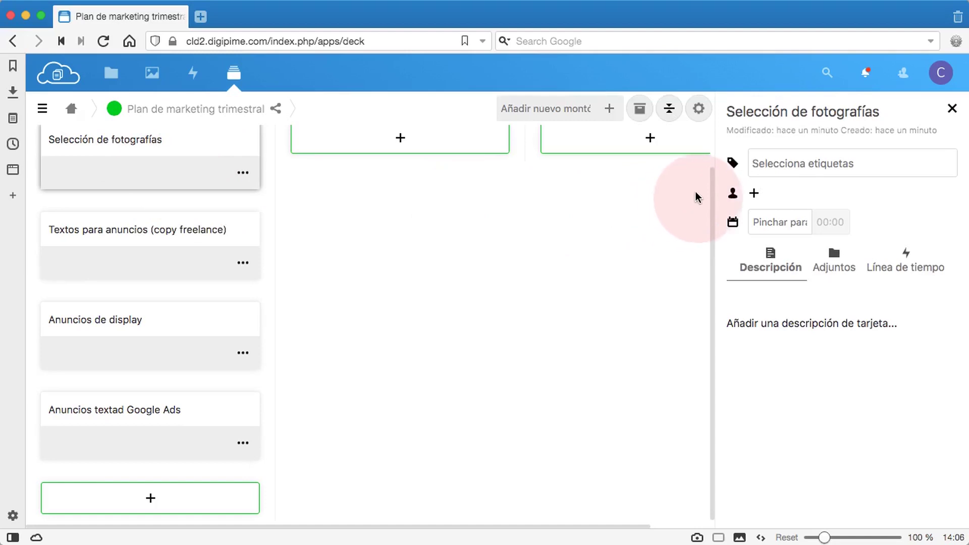
left_click(763, 164)
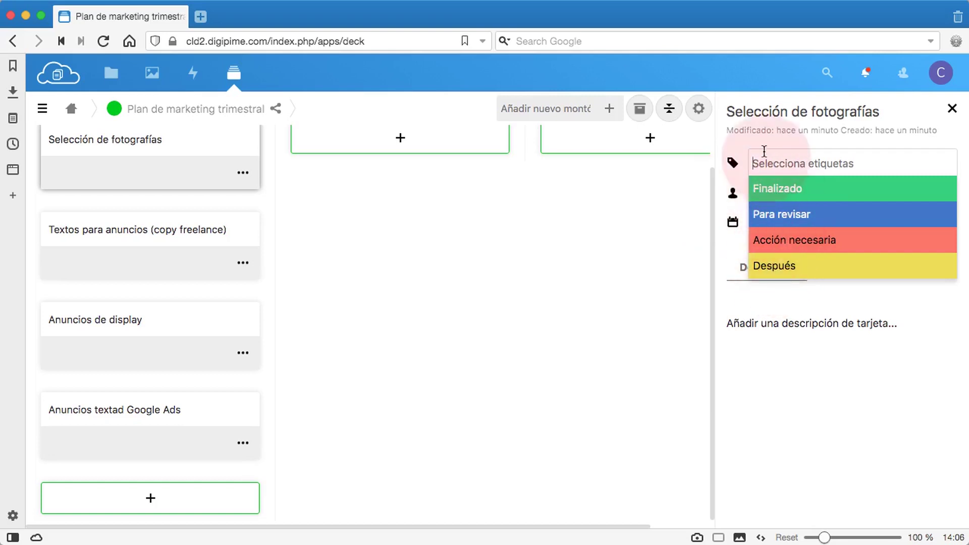
Assign three users to the Selección de fotografías card
left_click(735, 246)
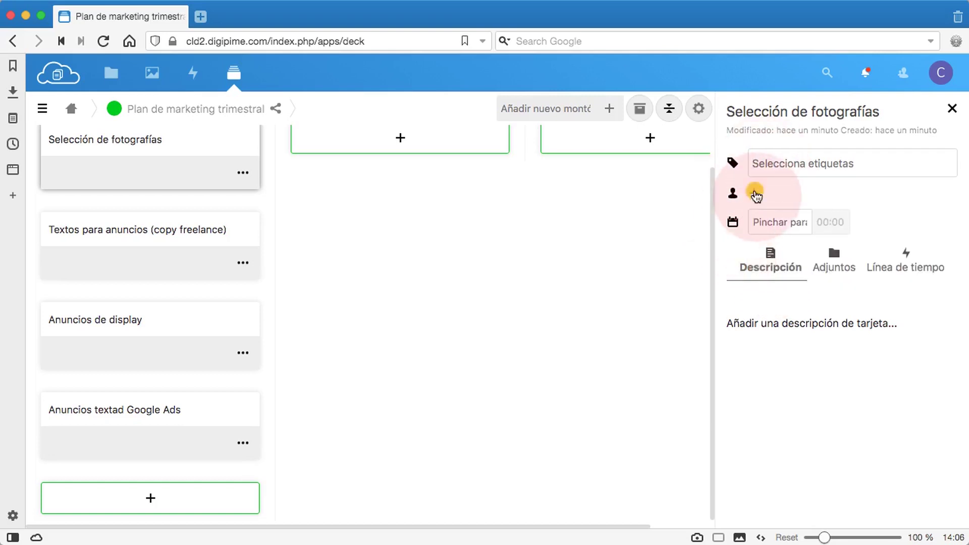
left_click(756, 195)
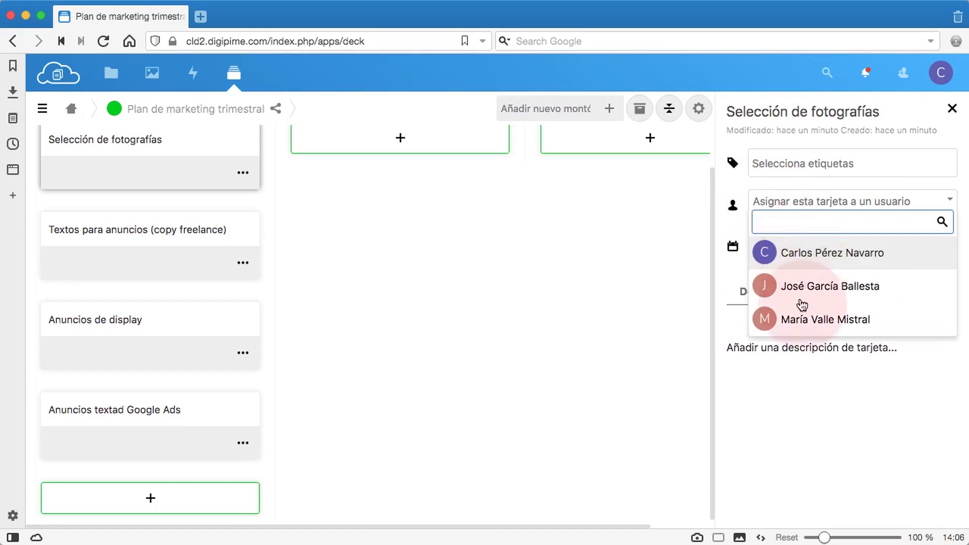
left_click(792, 255)
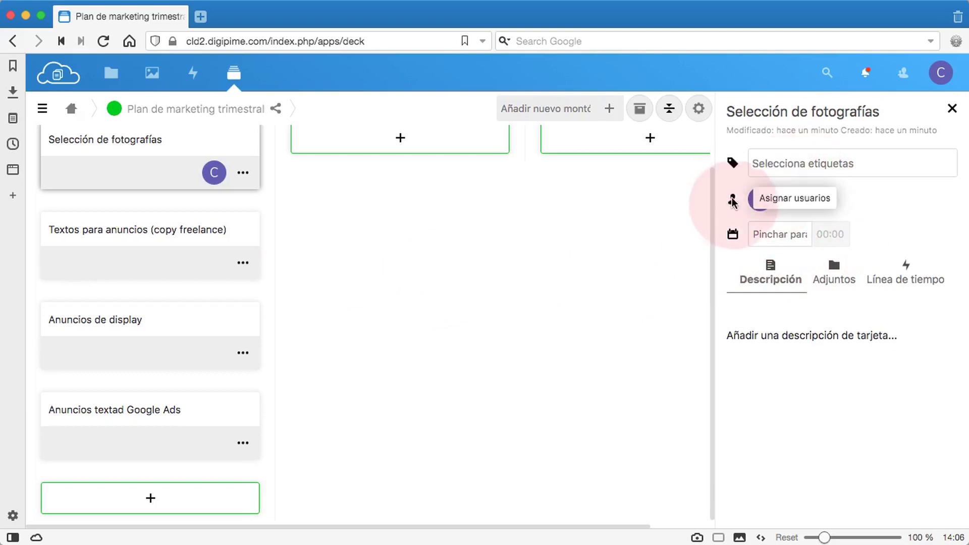
left_click(781, 199)
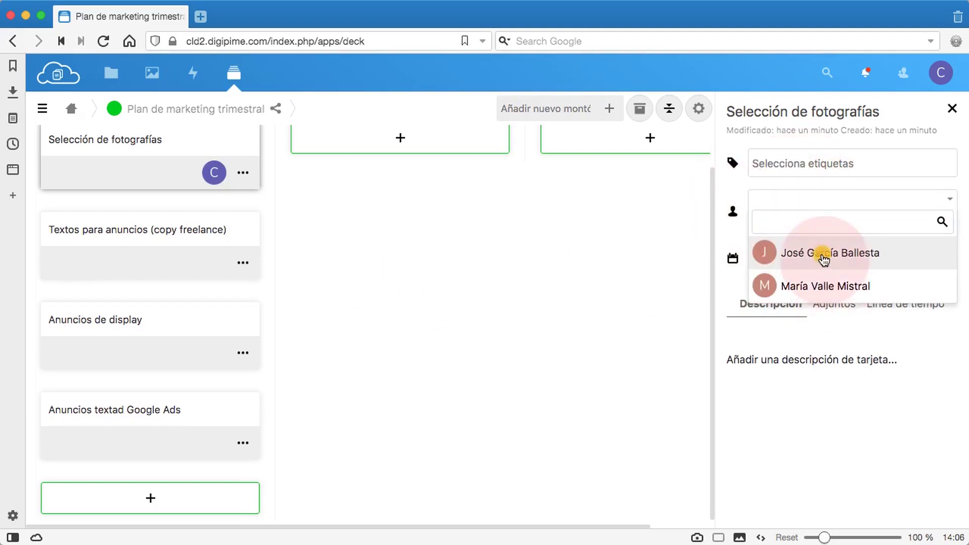
left_click(720, 225)
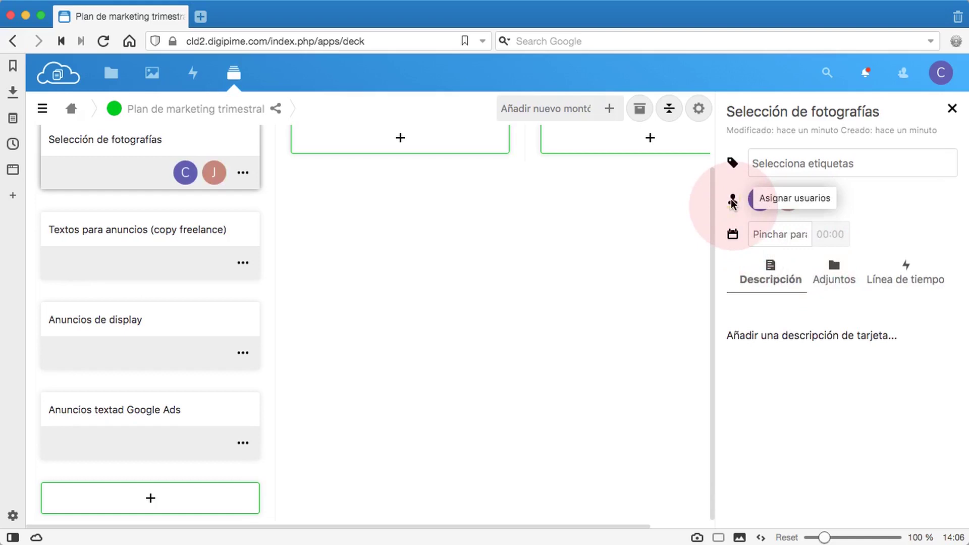
left_click(732, 202)
left_click(683, 283)
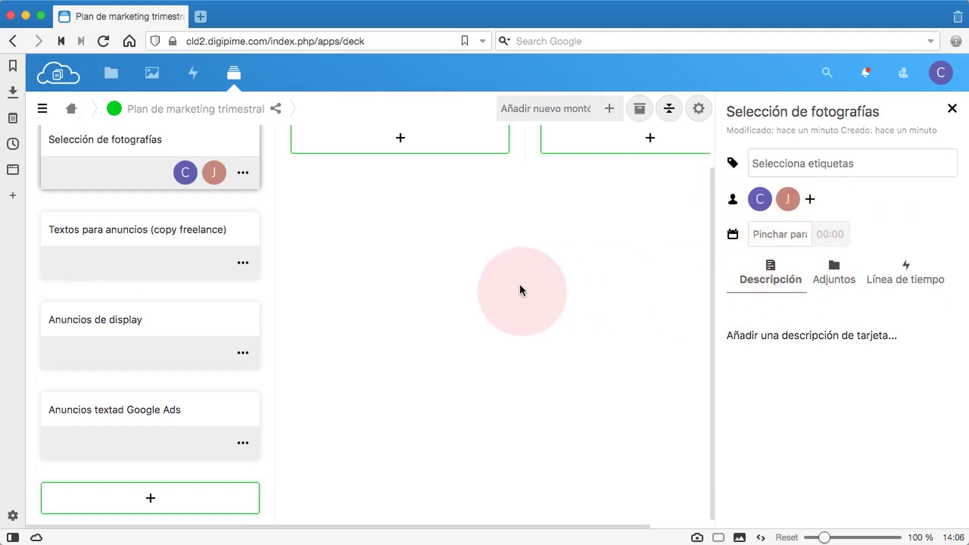
Assign one user to the Textos para anuncios (copy freelance) card
left_click(150, 265)
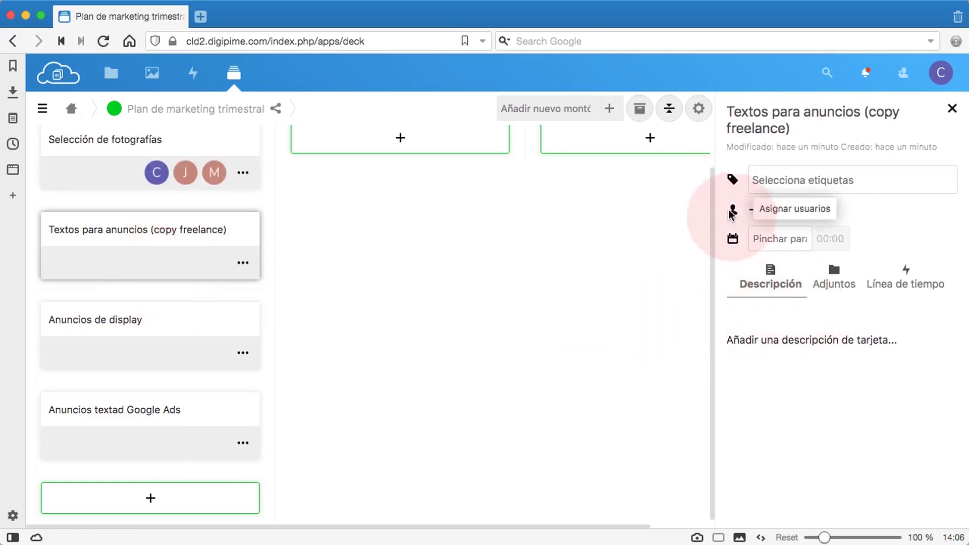
left_click(731, 214)
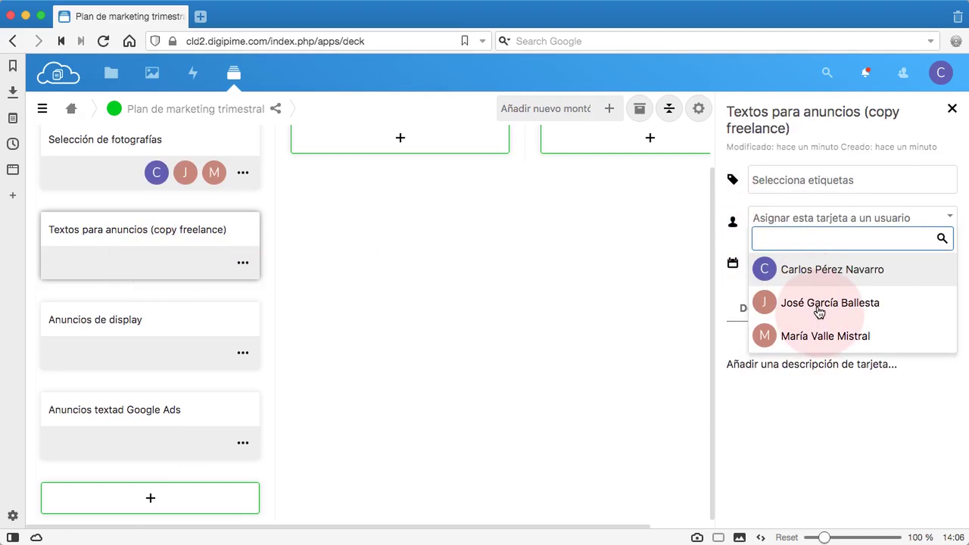
left_click(818, 339)
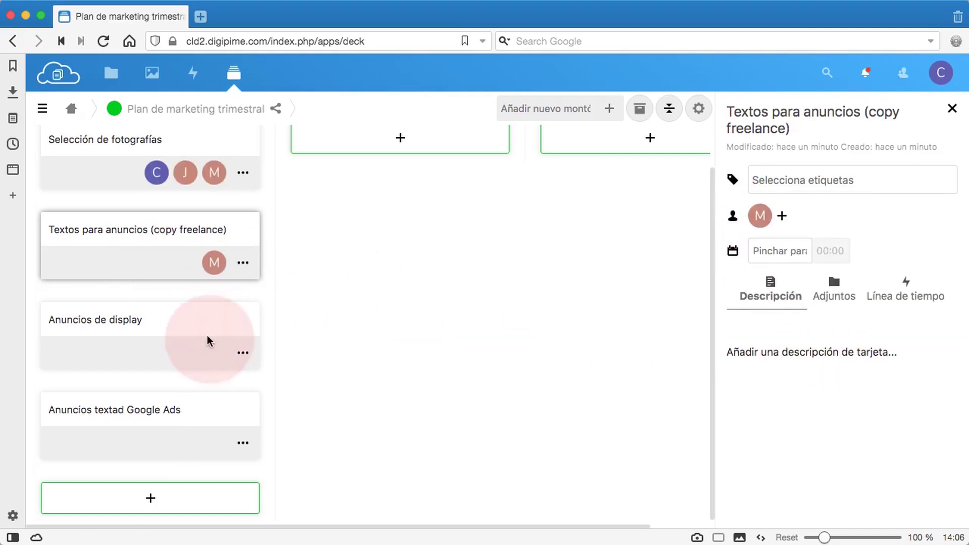
left_click(195, 358)
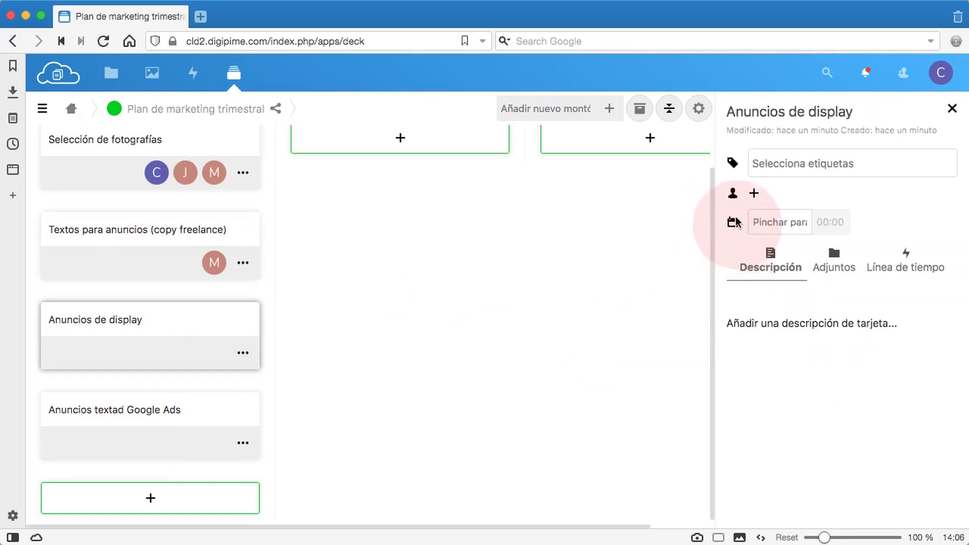
Add a second assignee to the Anuncios de display card
left_click(753, 193)
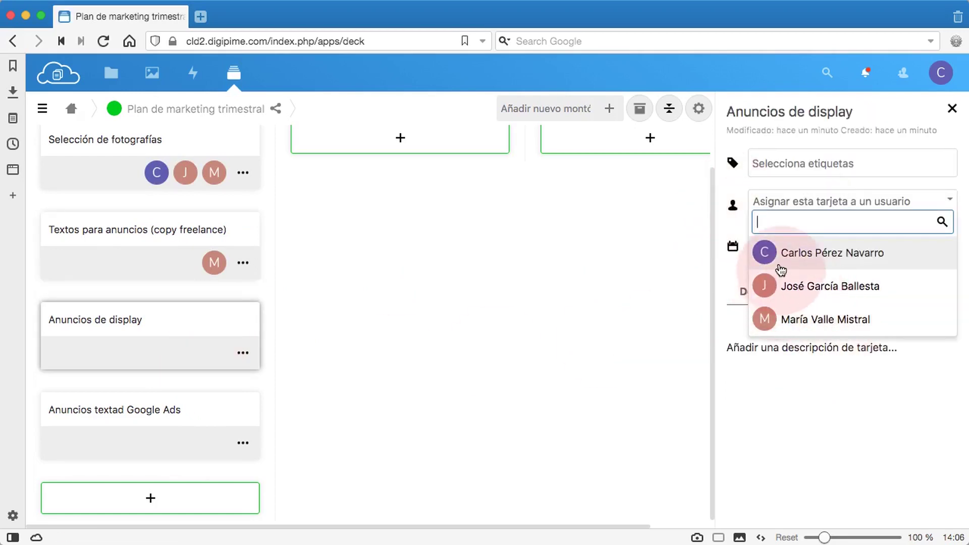
left_click(801, 287)
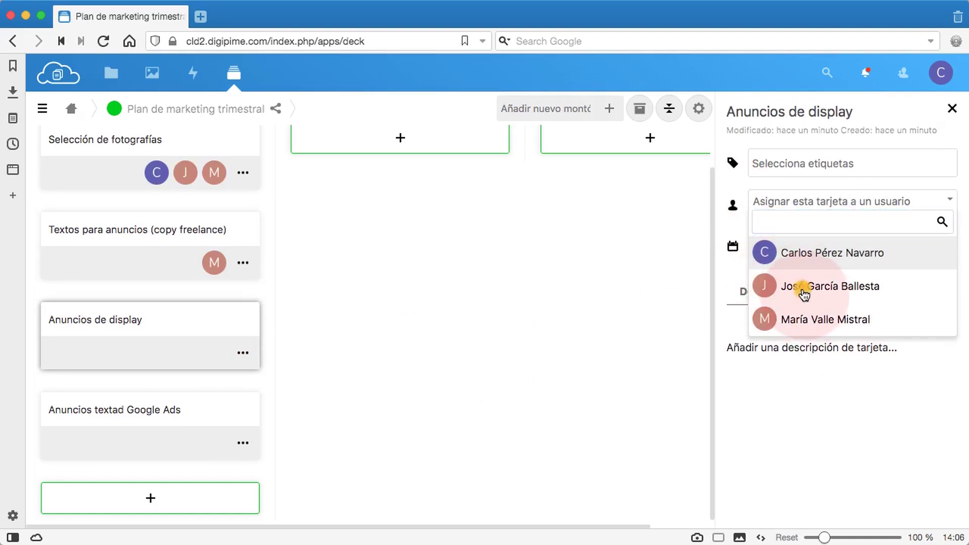
left_click(753, 192)
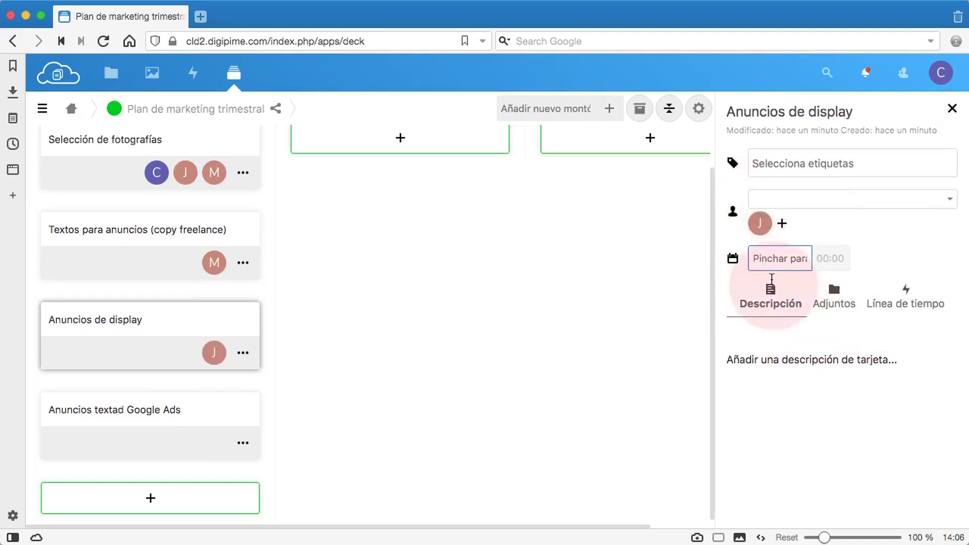
left_click(800, 292)
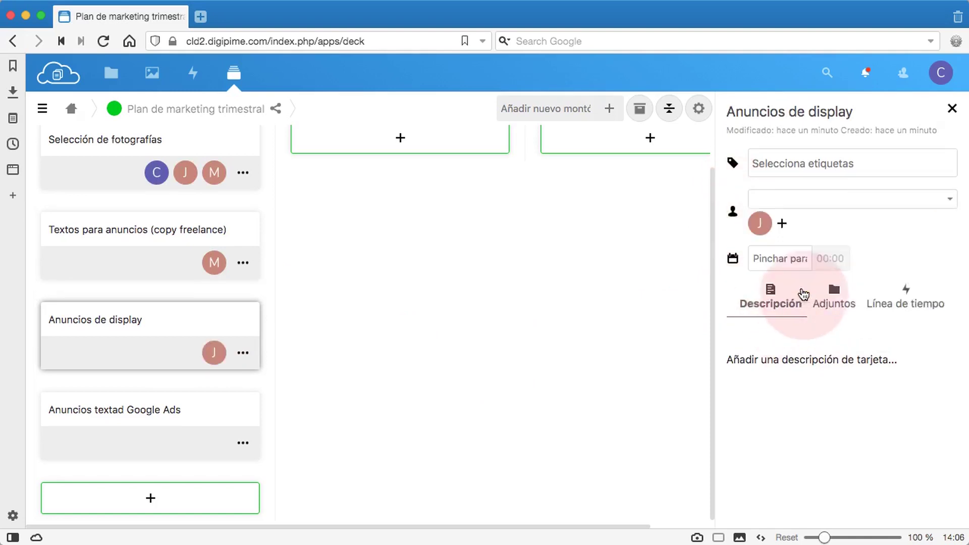
Assign two team members to Anuncios textad Google Ads, then close its details panel
left_click(198, 446)
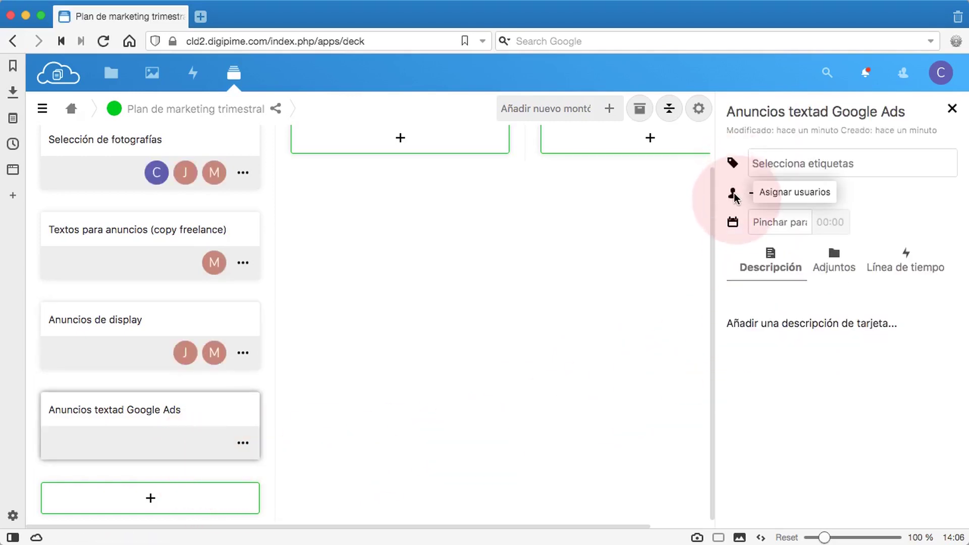
left_click(737, 200)
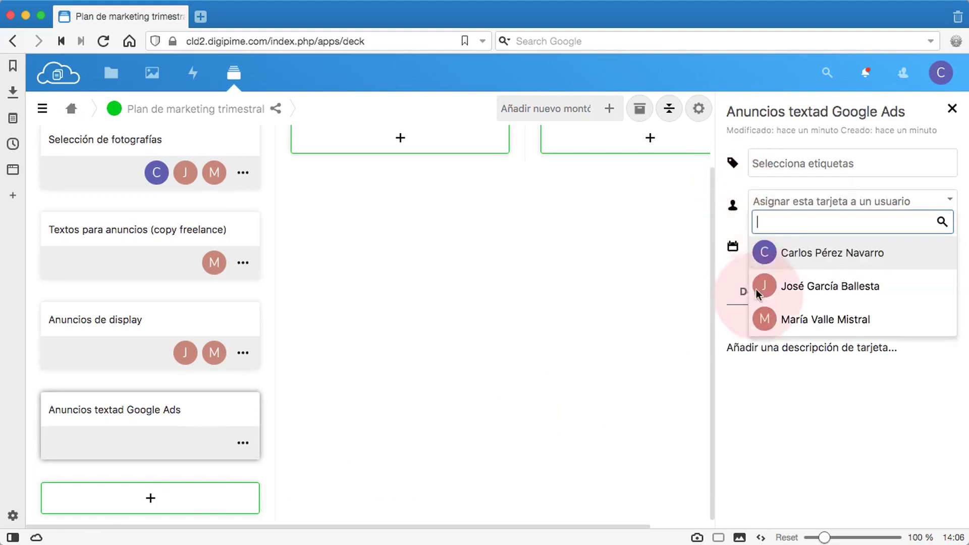
left_click(773, 254)
left_click(735, 196)
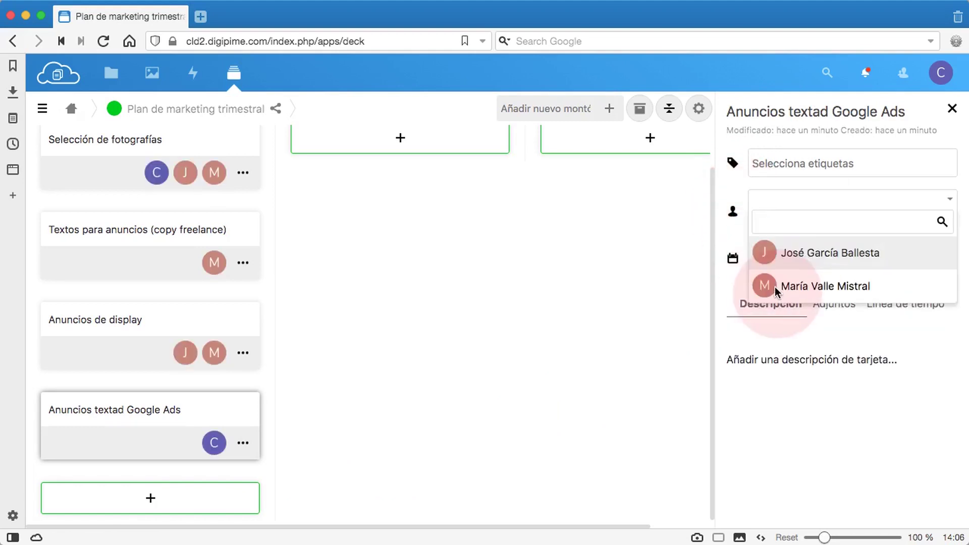
left_click(798, 296)
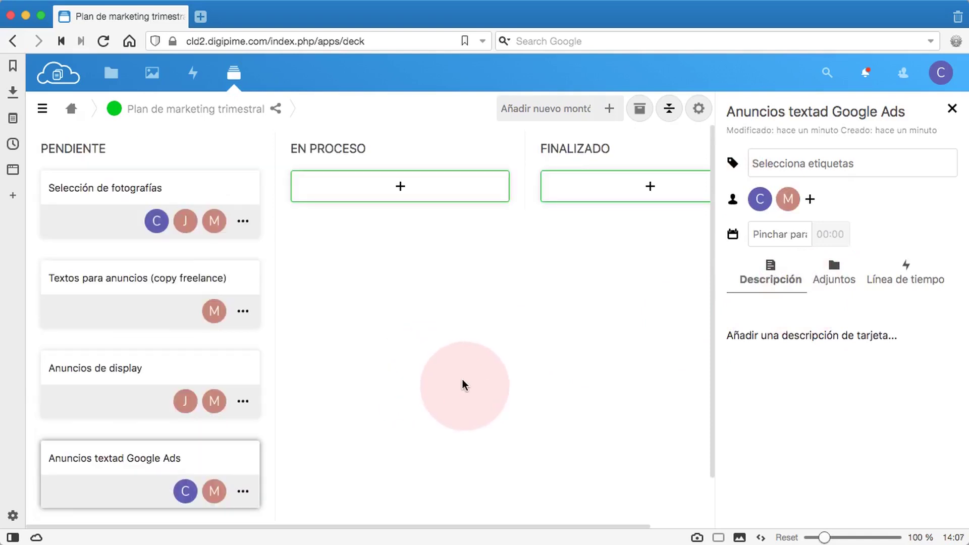
left_click(953, 107)
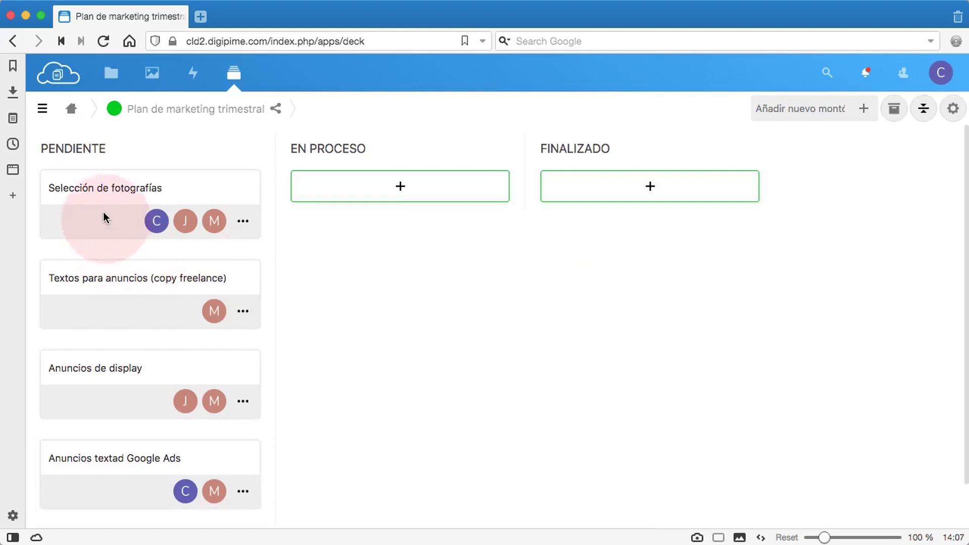
Drag Selección de fotografías into EN PROCESO and label it Para revisar
left_click_drag(98, 217, 331, 209)
mouse_move(362, 214)
left_mouse_down()
mouse_move(354, 222)
mouse_move(346, 210)
left_mouse_up()
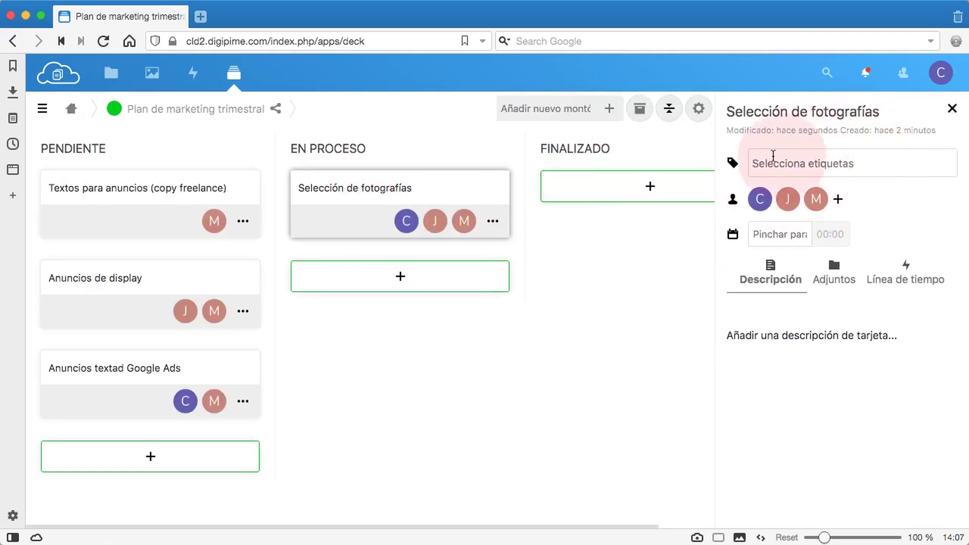
left_click(743, 168)
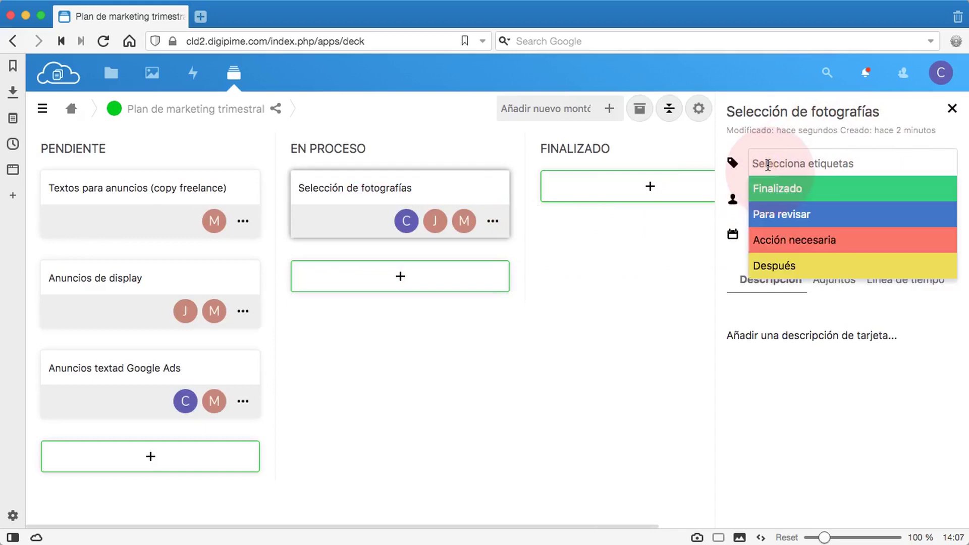
left_click(786, 216)
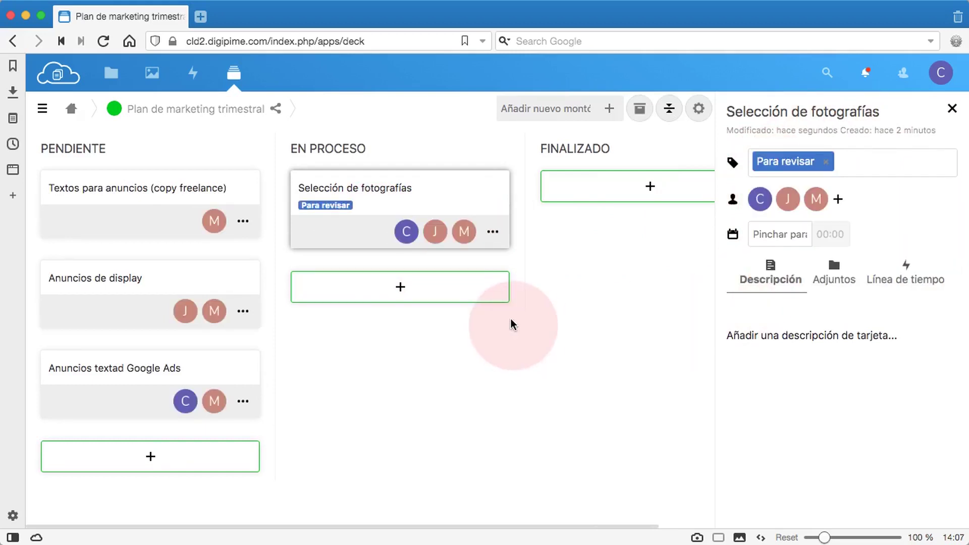
left_click(113, 309)
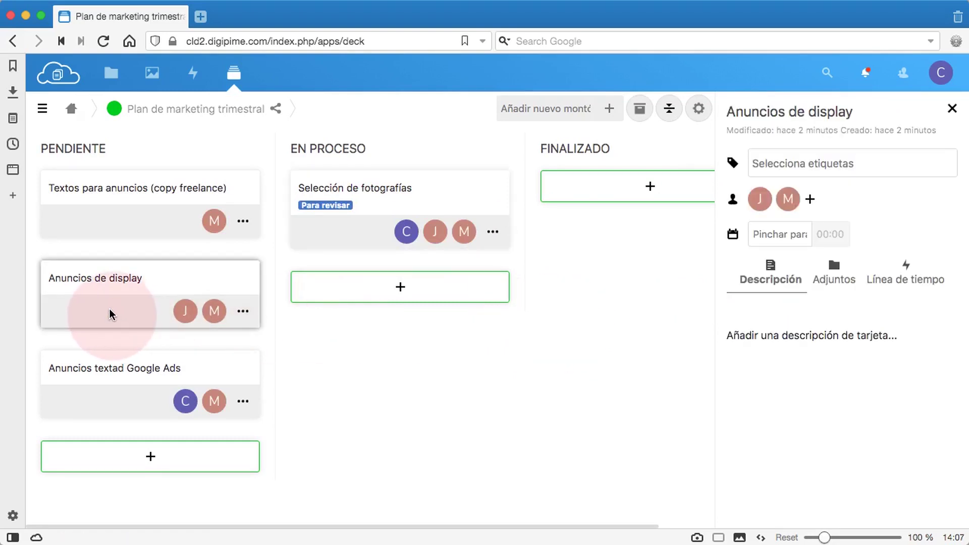
Put Anuncios de display in EN PROCESO, tag it Acción necesaria, then drag it into FINALIZADO
left_click_drag(123, 311, 366, 297)
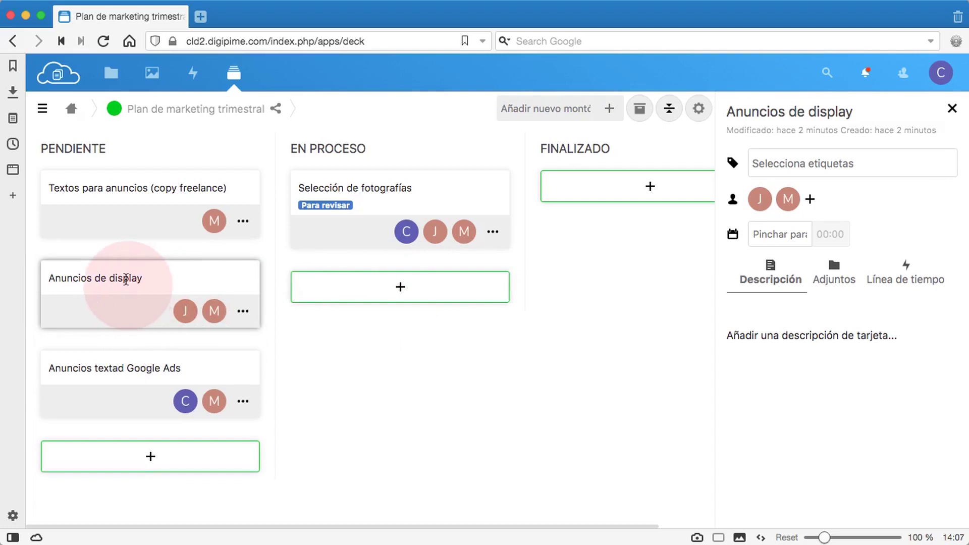
left_click_drag(123, 301, 369, 307)
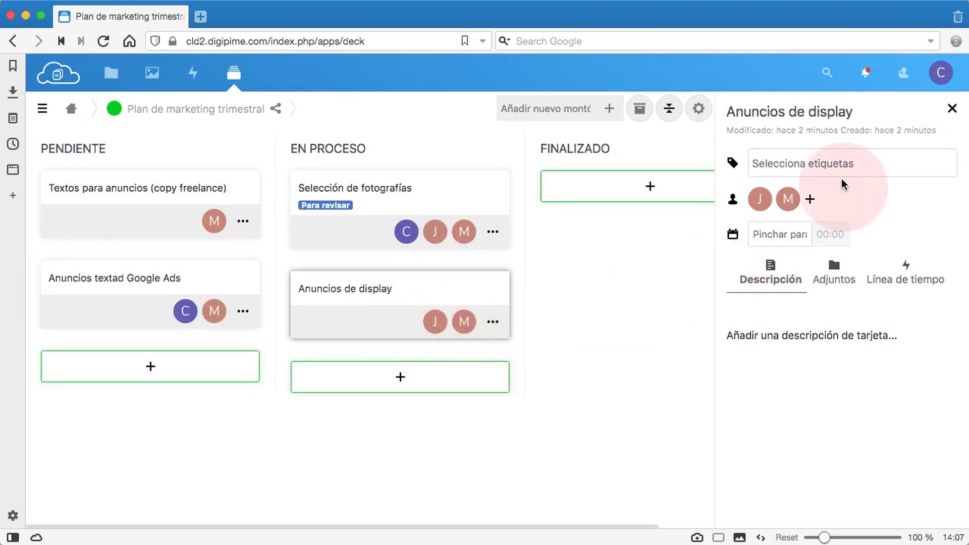
left_click(808, 163)
left_click(793, 241)
left_click(444, 444)
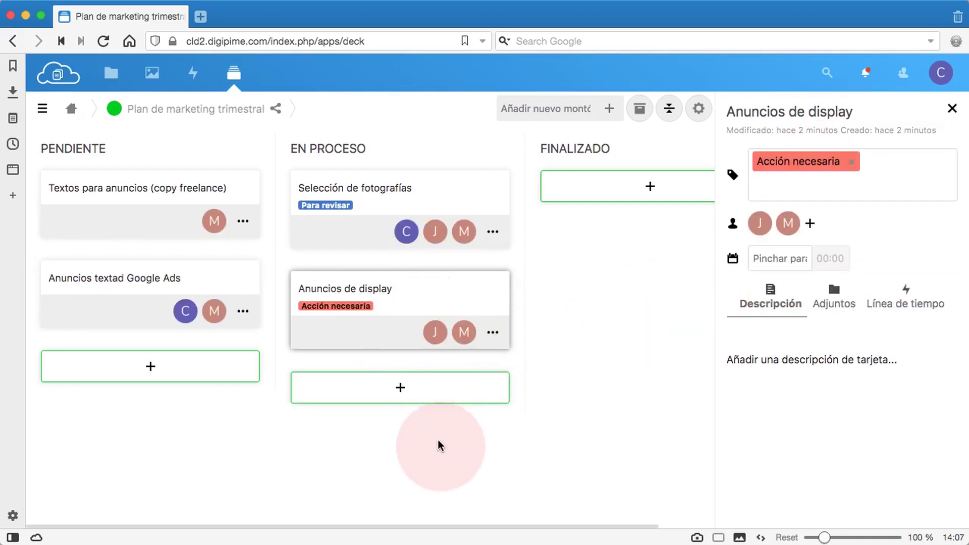
left_click(951, 108)
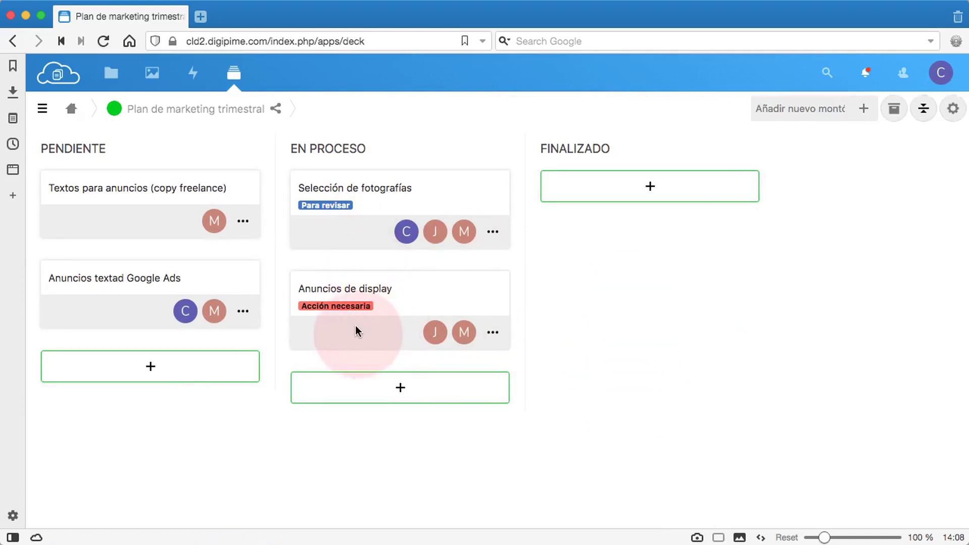
left_click_drag(344, 342, 595, 231)
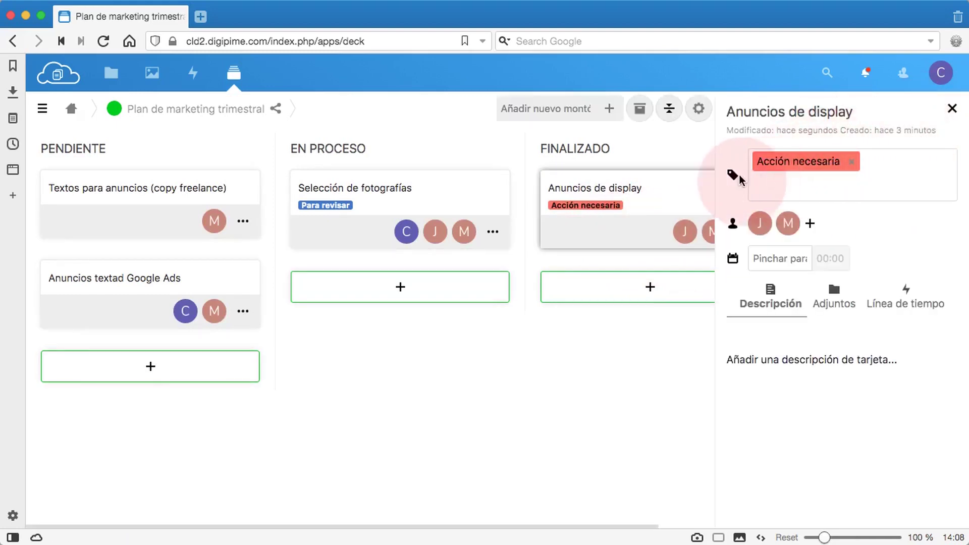
Strip Acción necesaria and Finalizado from Anuncios de display, then open Textos para anuncios (copy freelance)
left_click(831, 174)
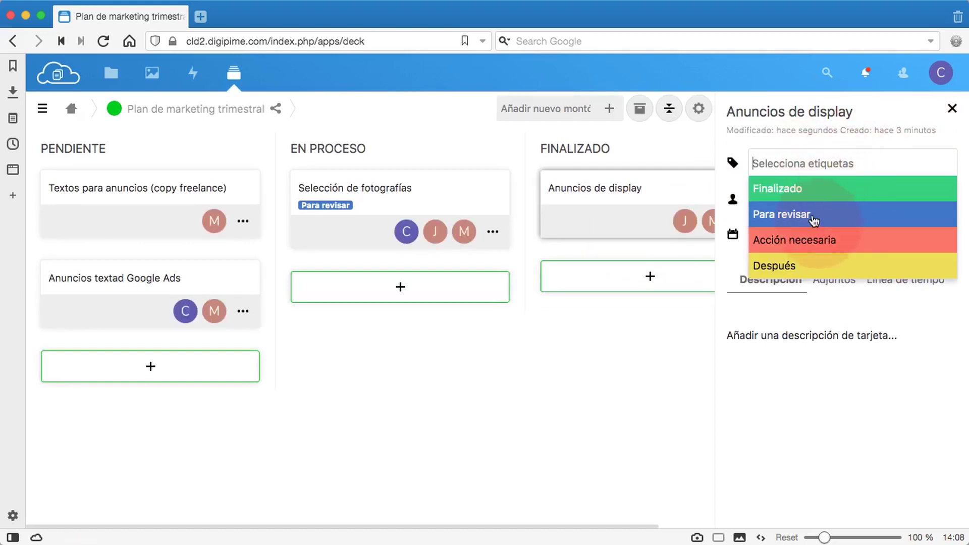
left_click(804, 193)
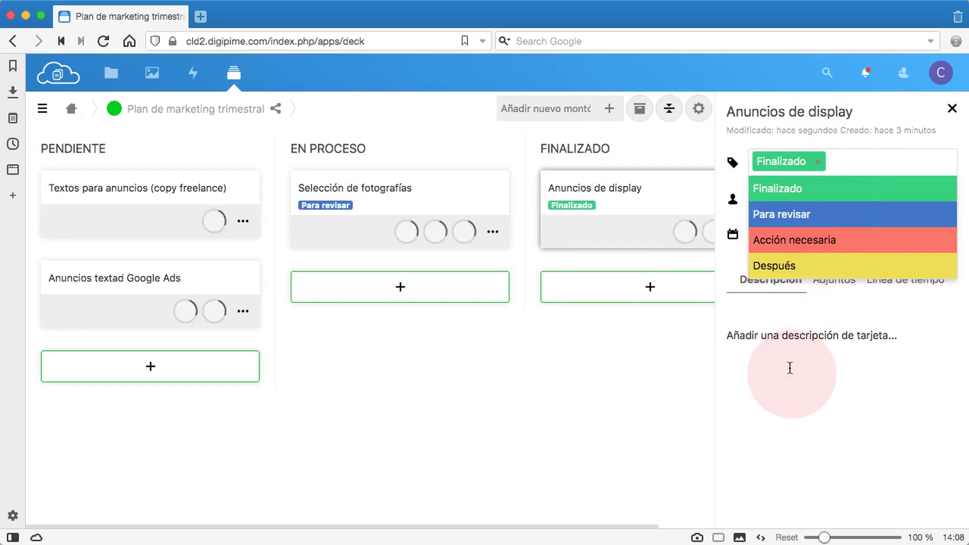
left_click(789, 367)
left_click(738, 169)
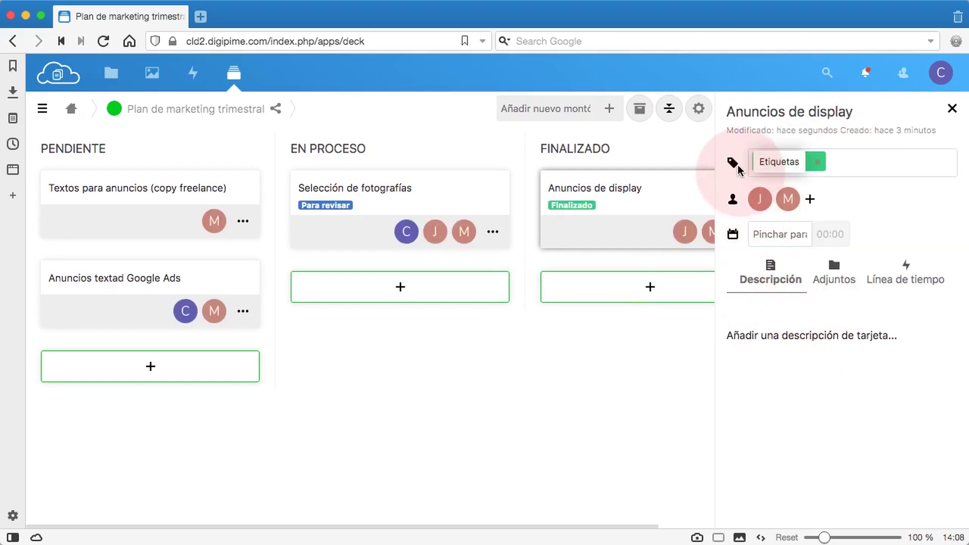
left_click(818, 162)
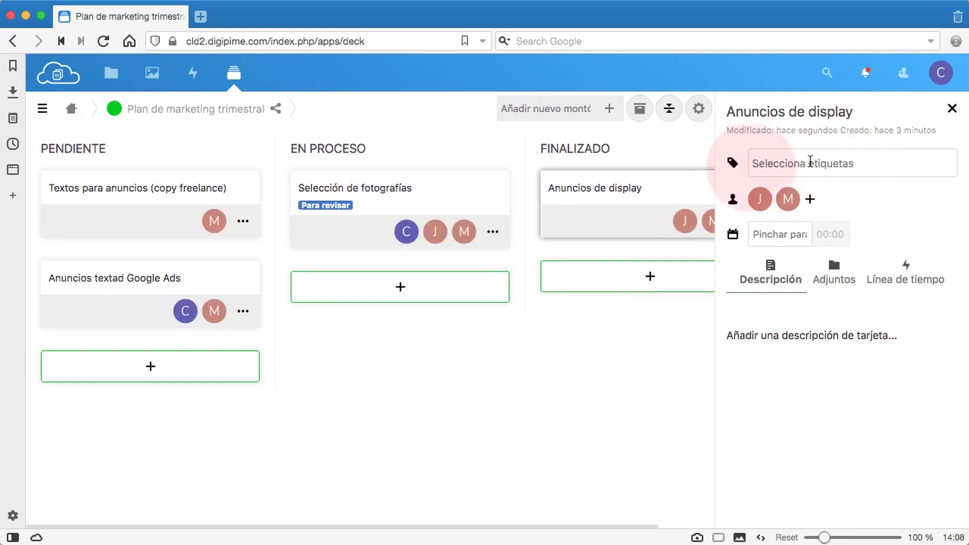
left_click(837, 162)
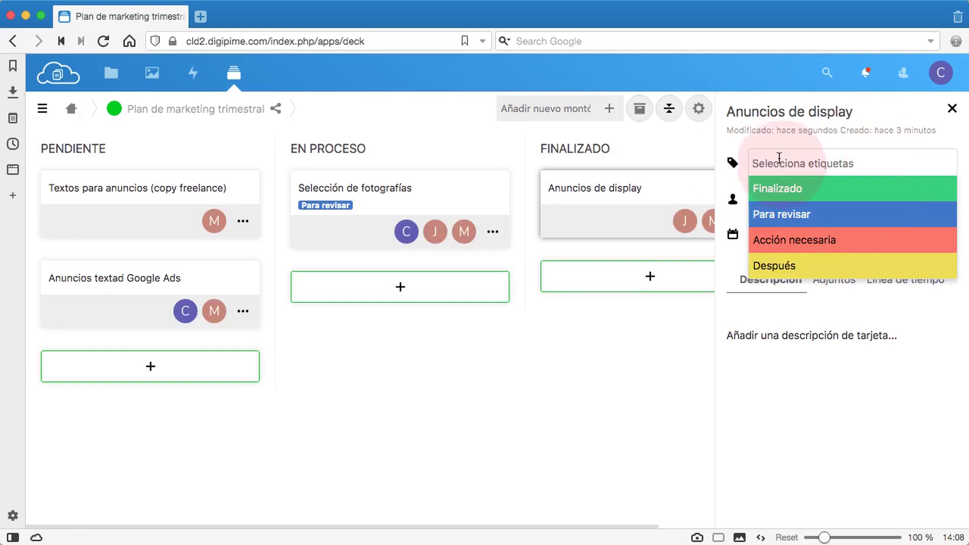
left_click(732, 164)
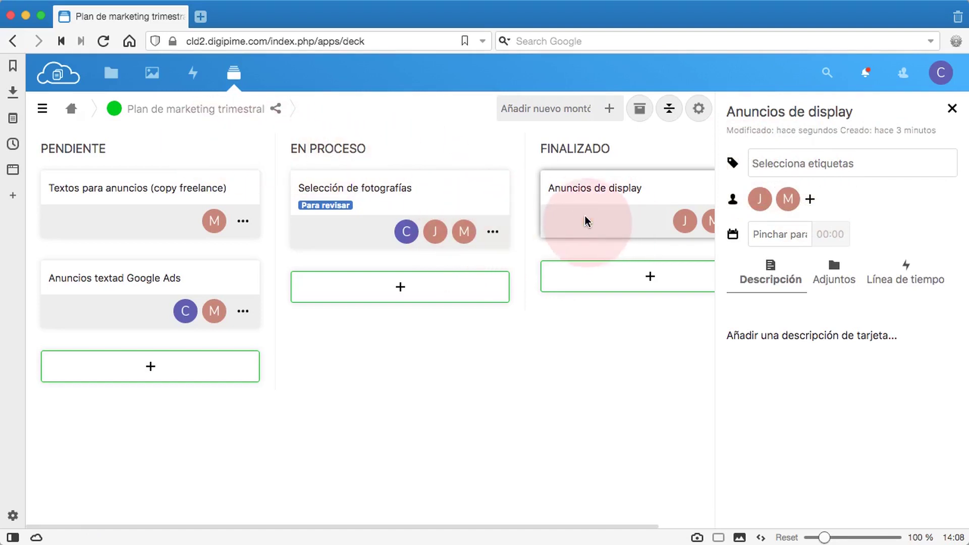
left_click(769, 240)
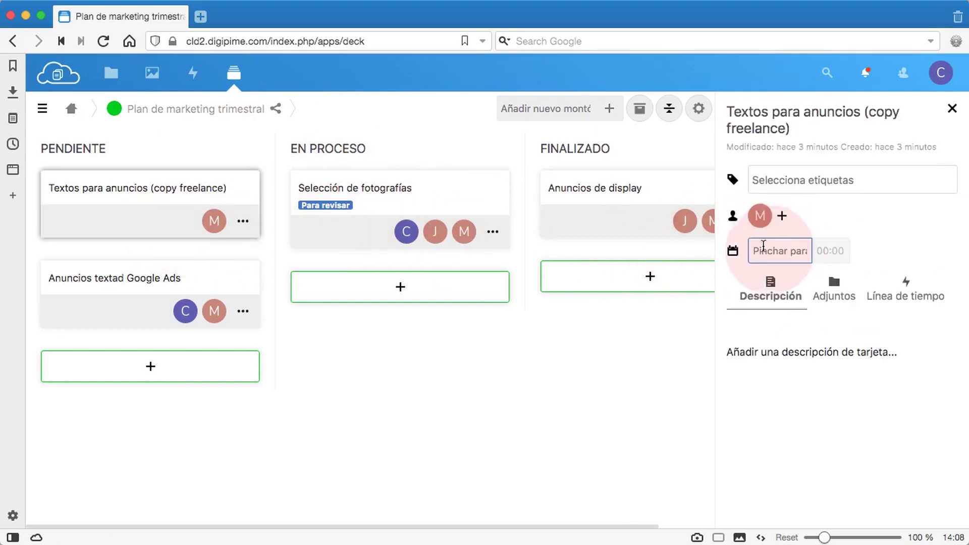
left_click(764, 252)
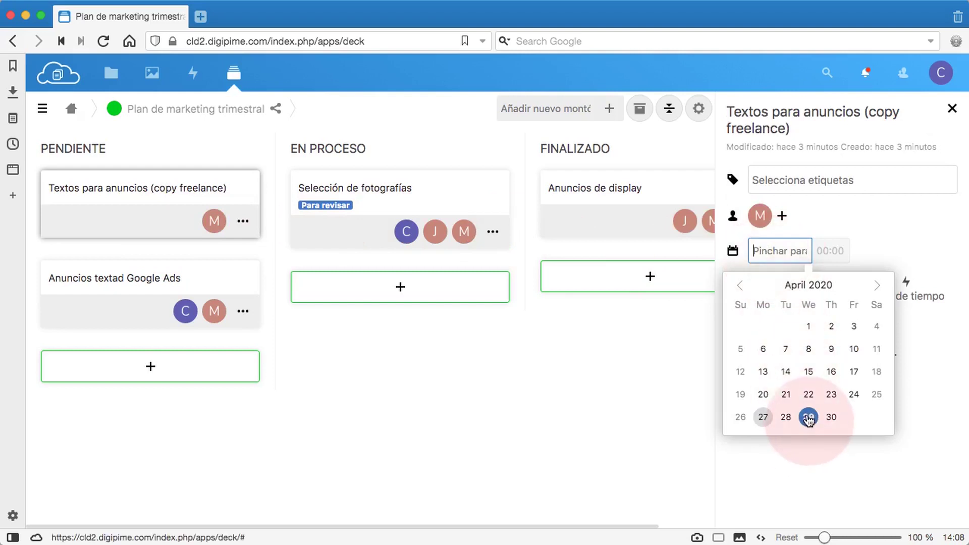
Give Textos para anuncios (copy freelance) a 29/04/2020 14:08 due date and scroll its Línea de tiempo
left_click(887, 246)
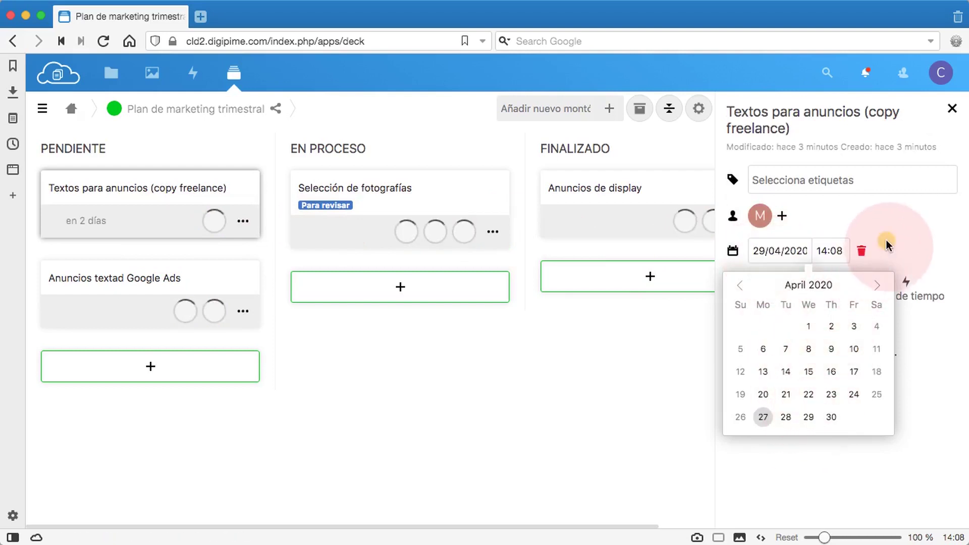
left_click(903, 297)
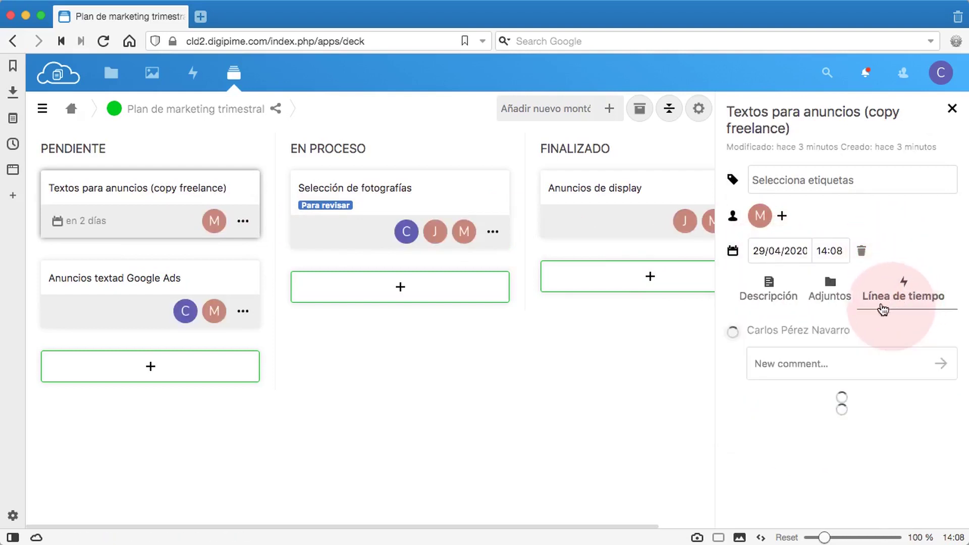
scroll(885, 434, "down", 3)
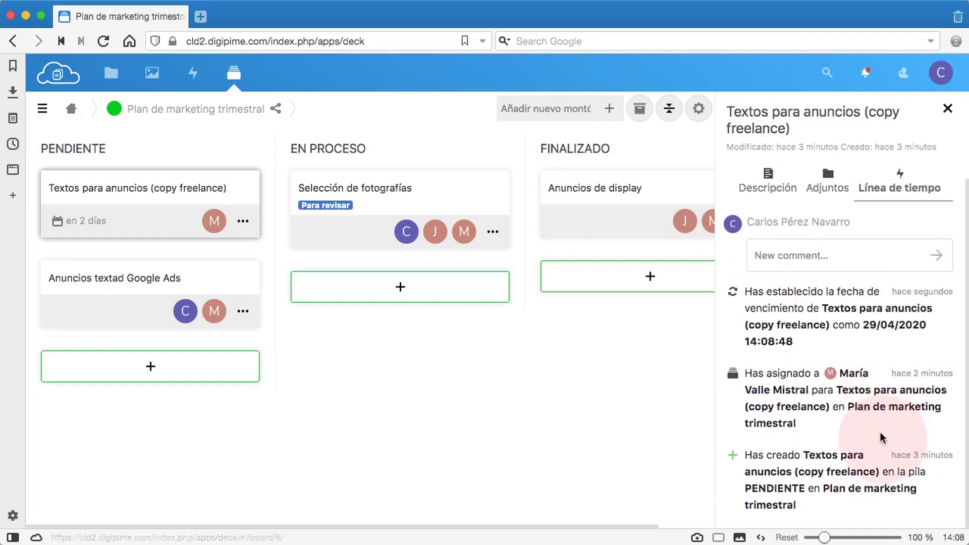
scroll(882, 437, "up", 1)
scroll(867, 451, "down", 1)
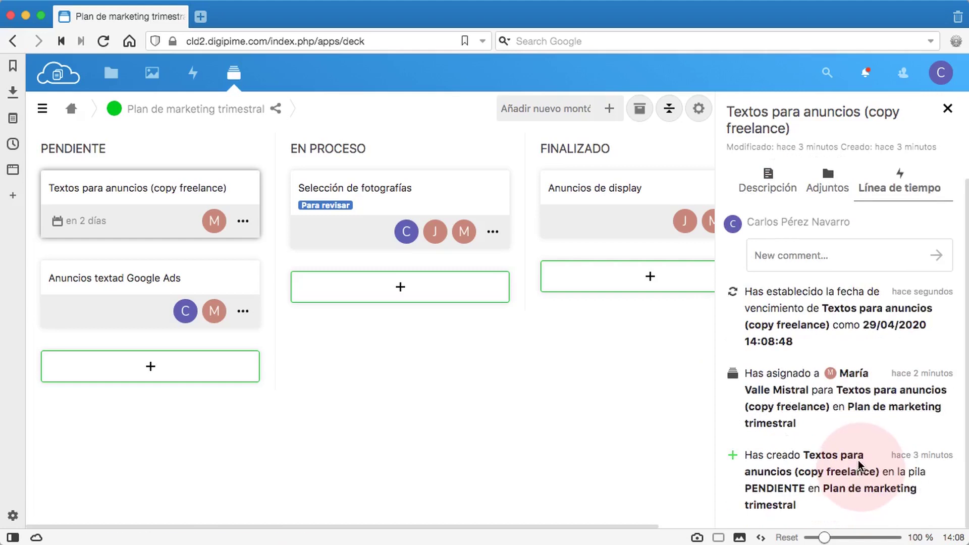
scroll(858, 452, "up", 4)
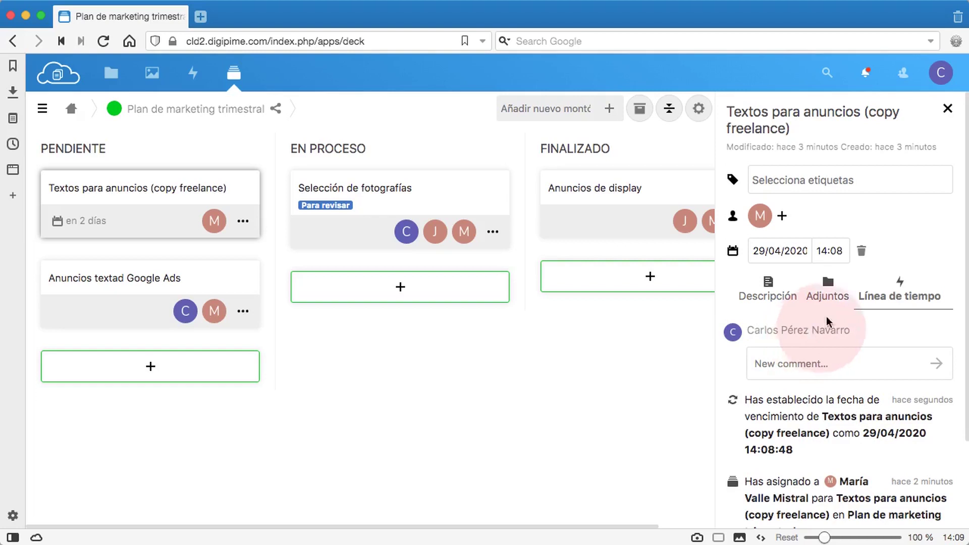
left_click(947, 108)
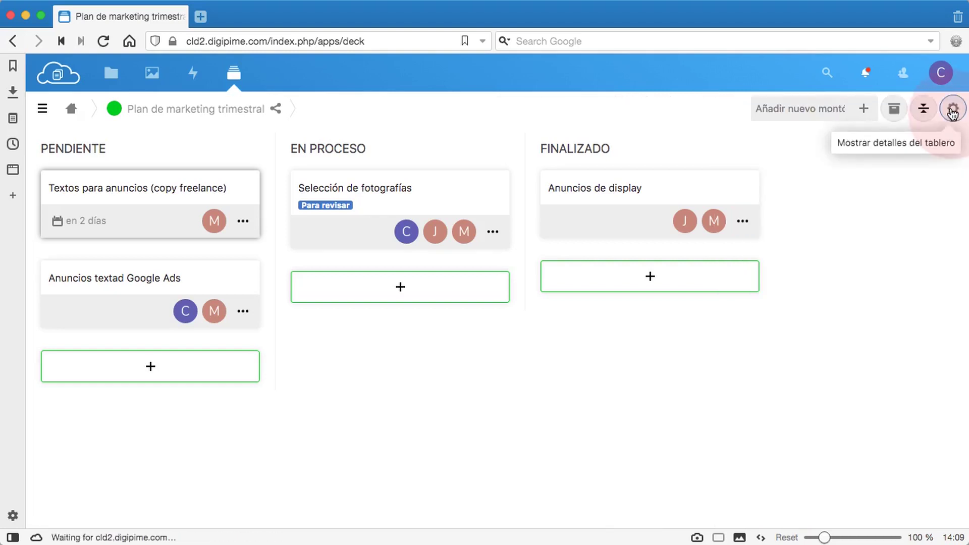
Close the card details panel and sign out with Cerrar sesión from the avatar menu
left_click(950, 171)
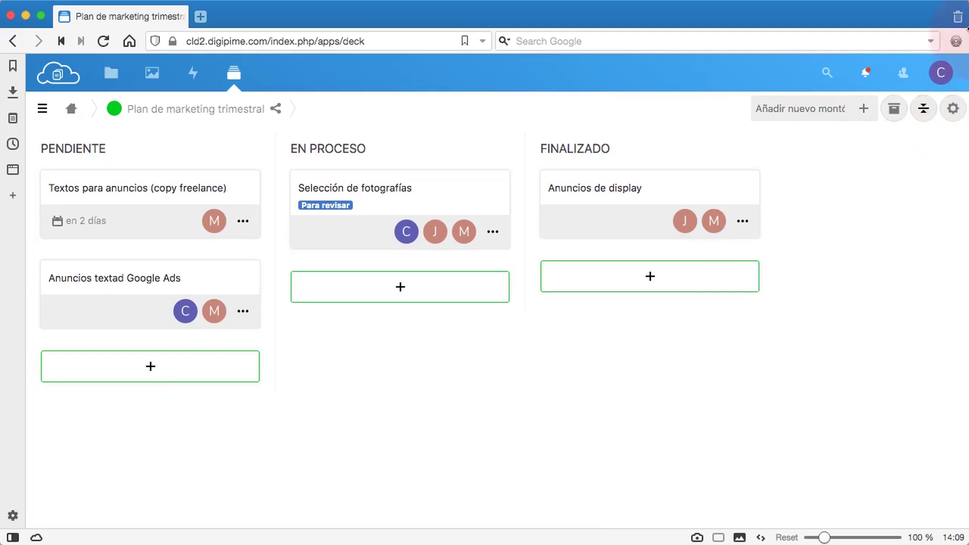
left_click(934, 75)
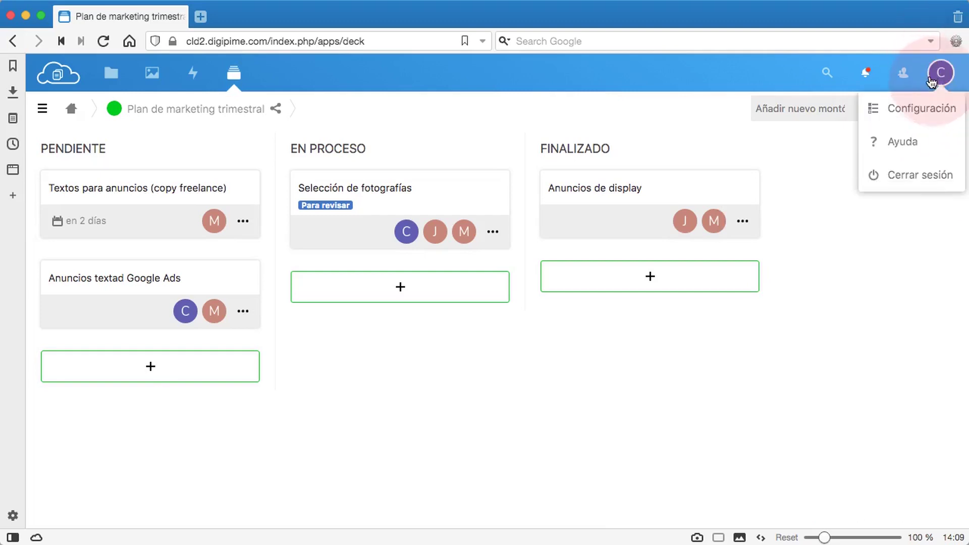
left_click(902, 173)
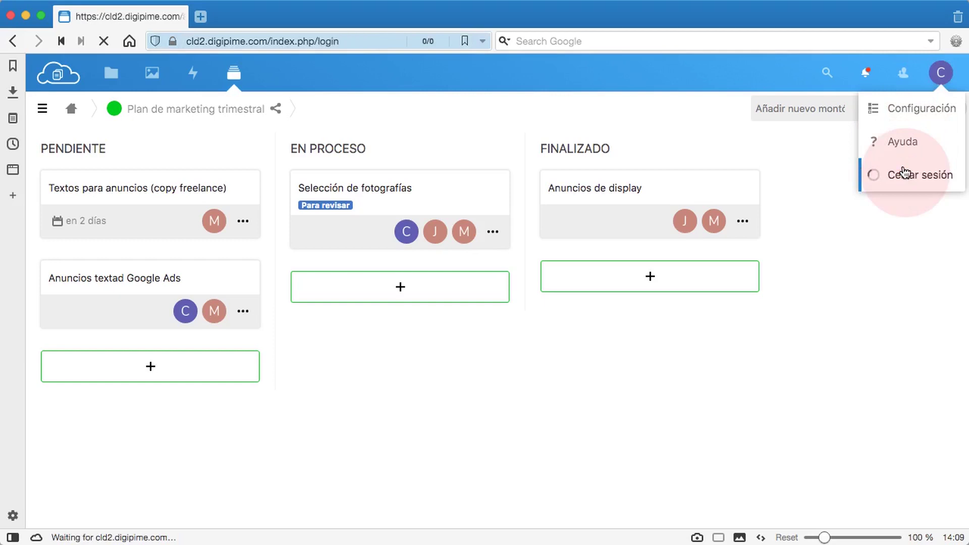